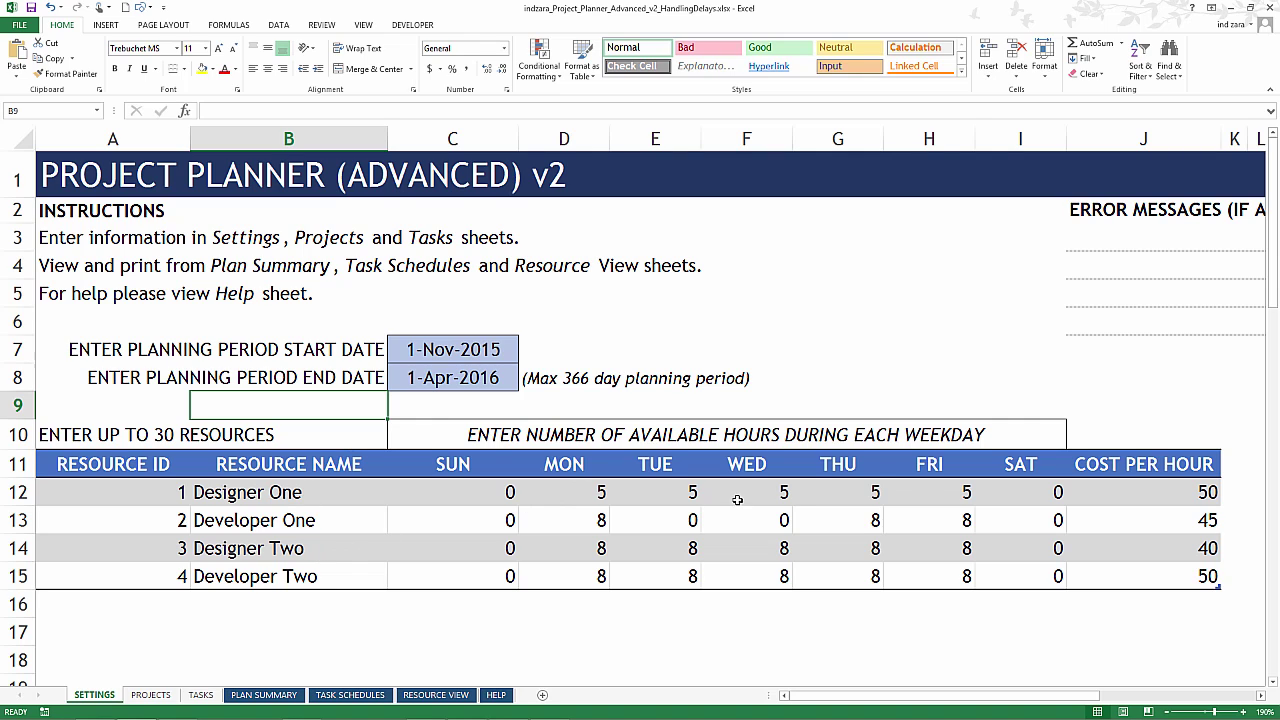
Examine each resource's weekday hours on the Settings sheet, along with the entries on the Projects and Tasks sheets
drag(951, 492, 907, 528)
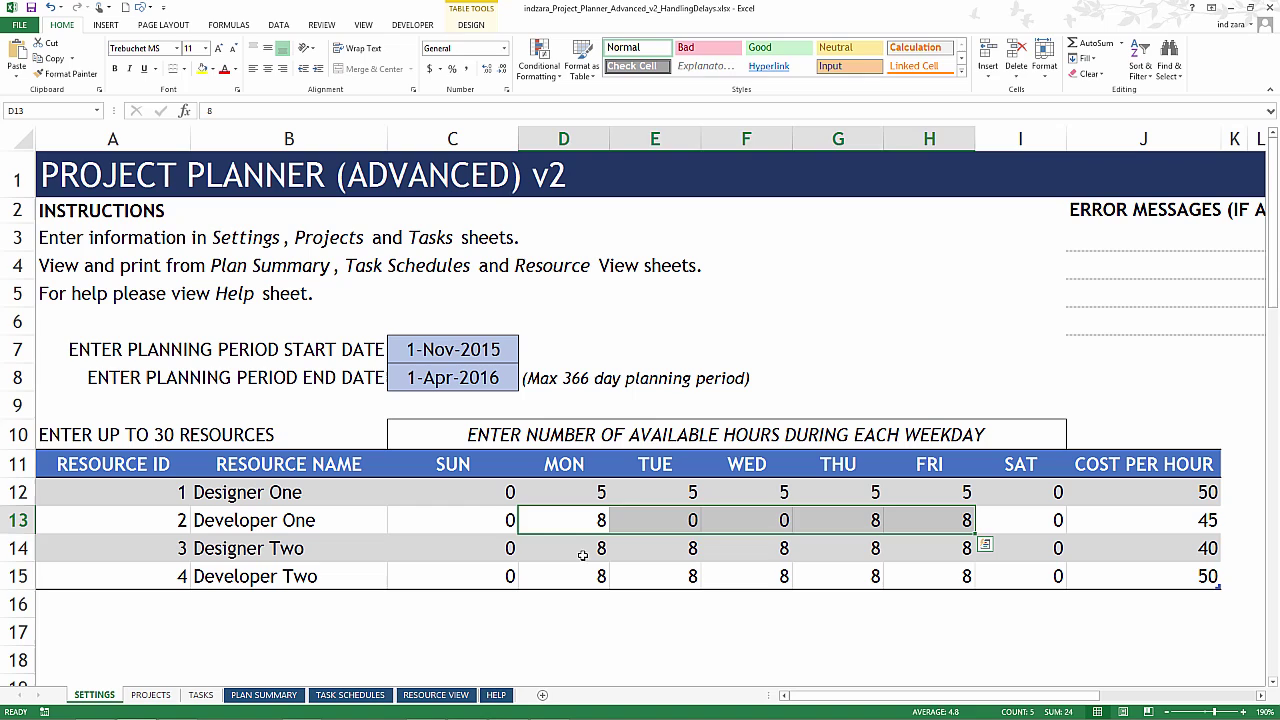
drag(583, 552, 908, 551)
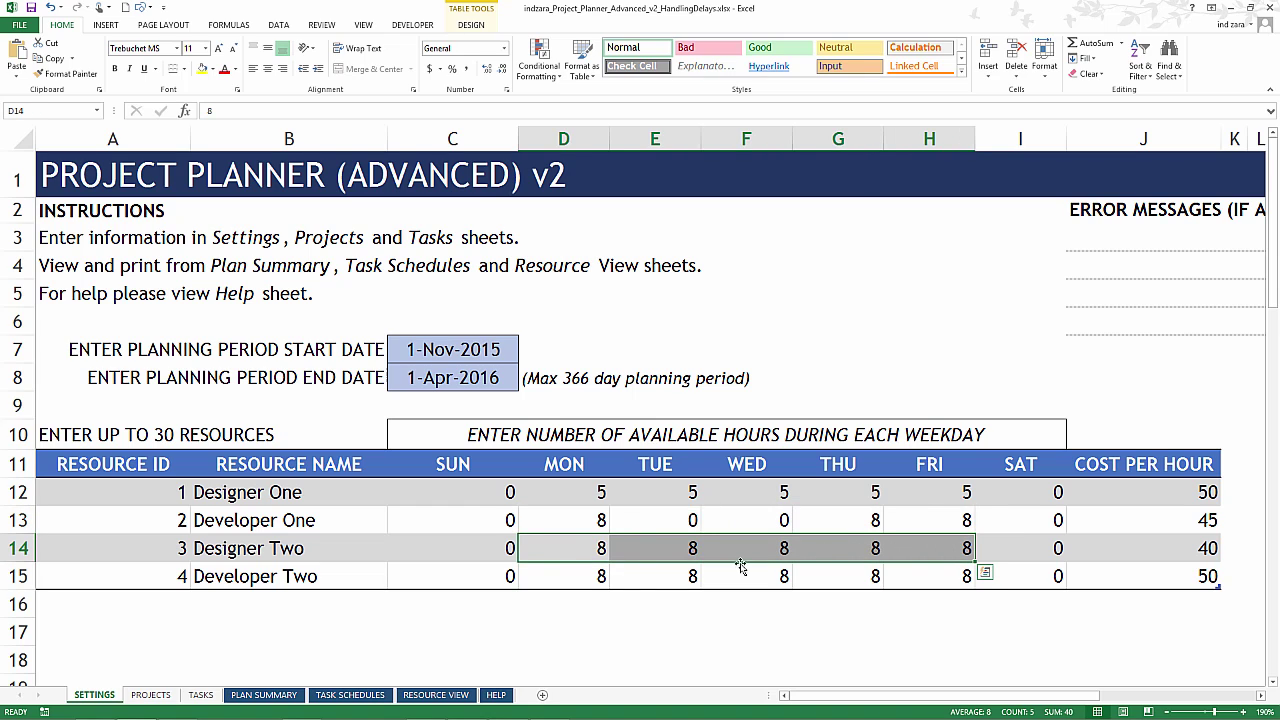
drag(585, 575, 935, 575)
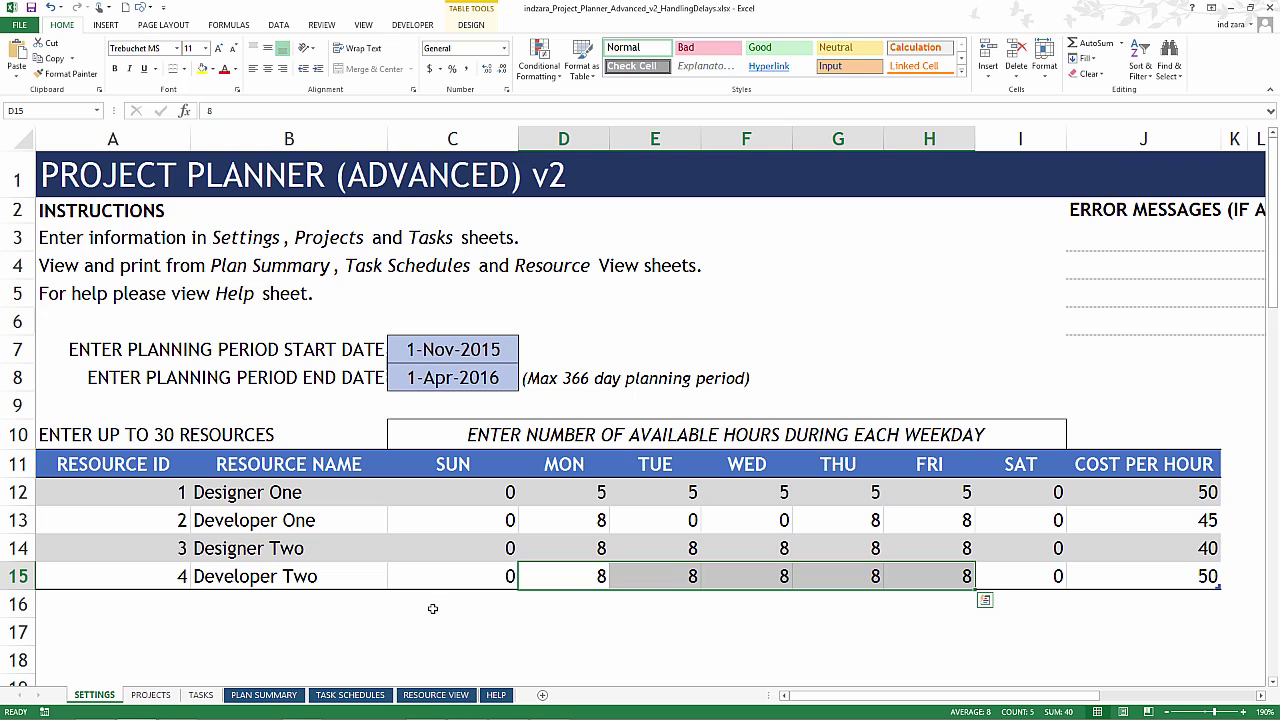
click(150, 695)
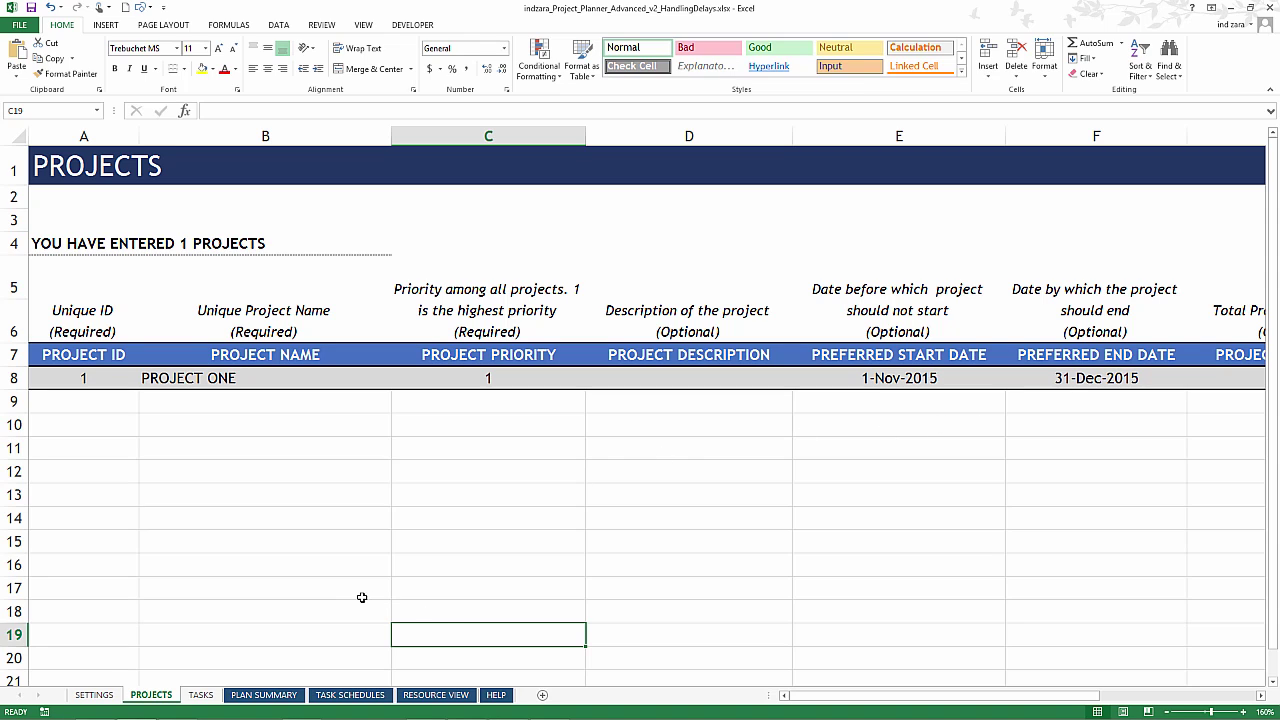
click(201, 694)
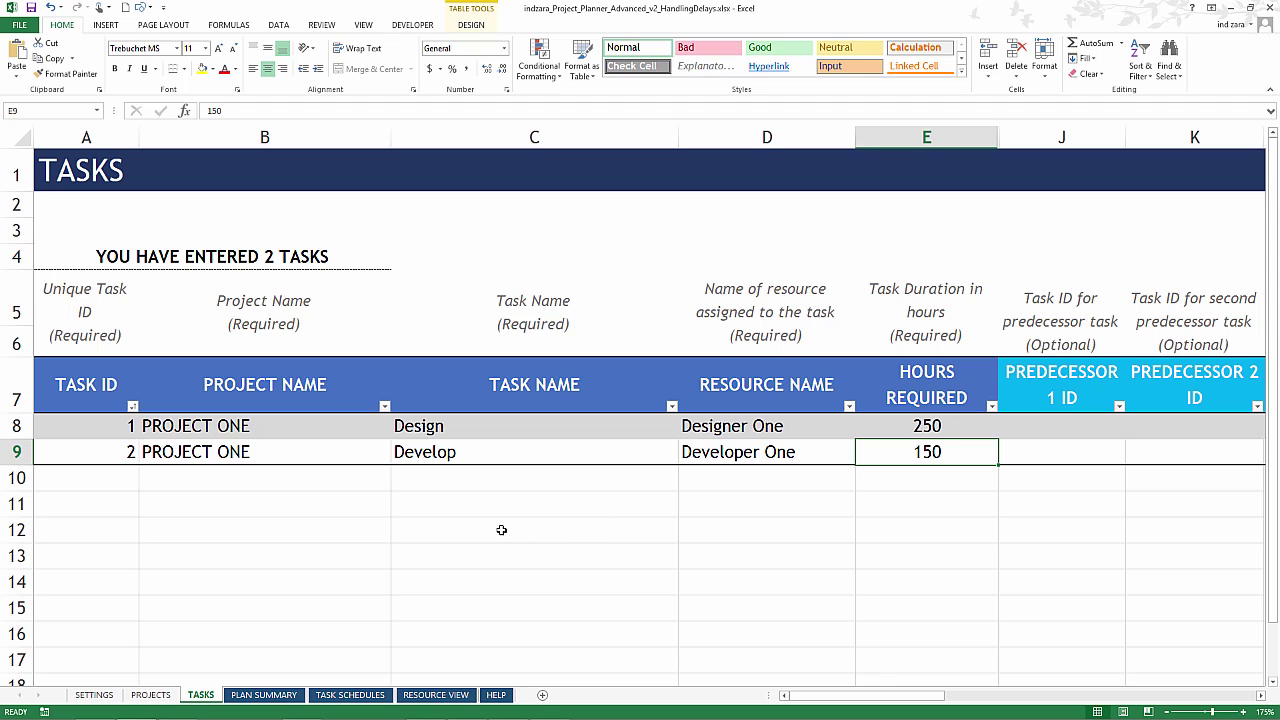
Review PROJECT ONE's dates, hours, plan result and timeline on the Plan Summary sheet
click(283, 697)
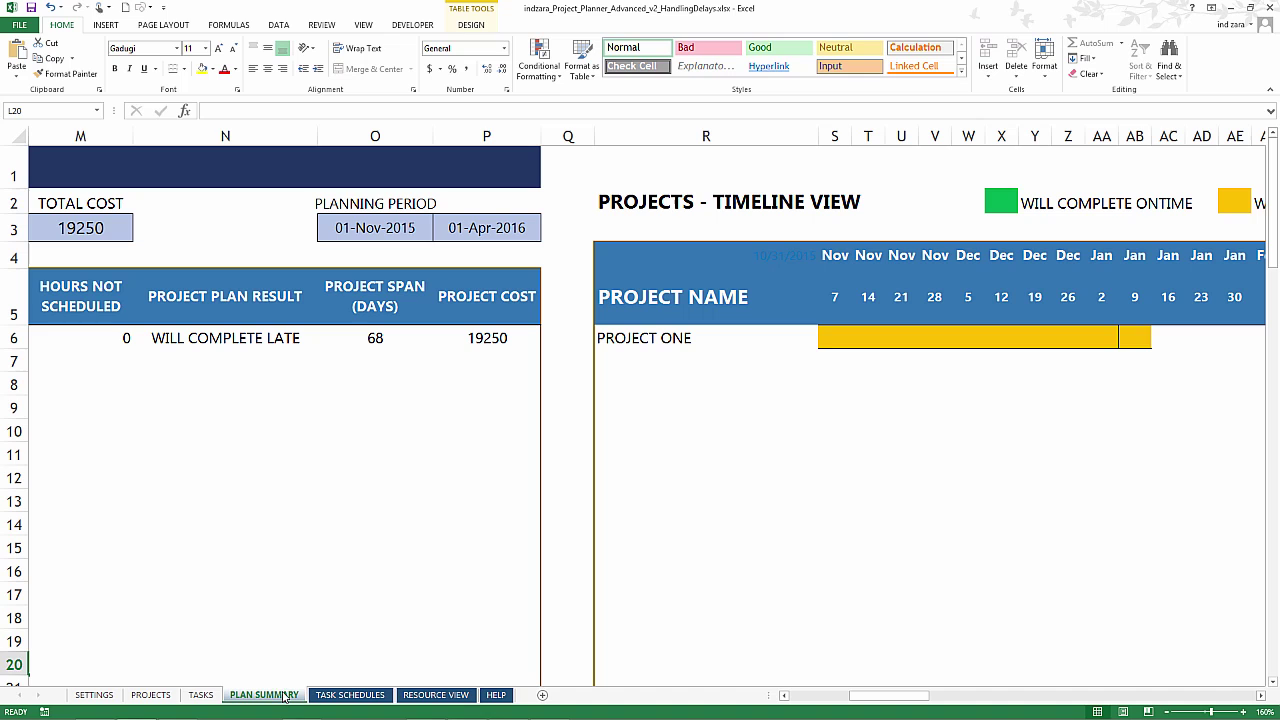
click(795, 698)
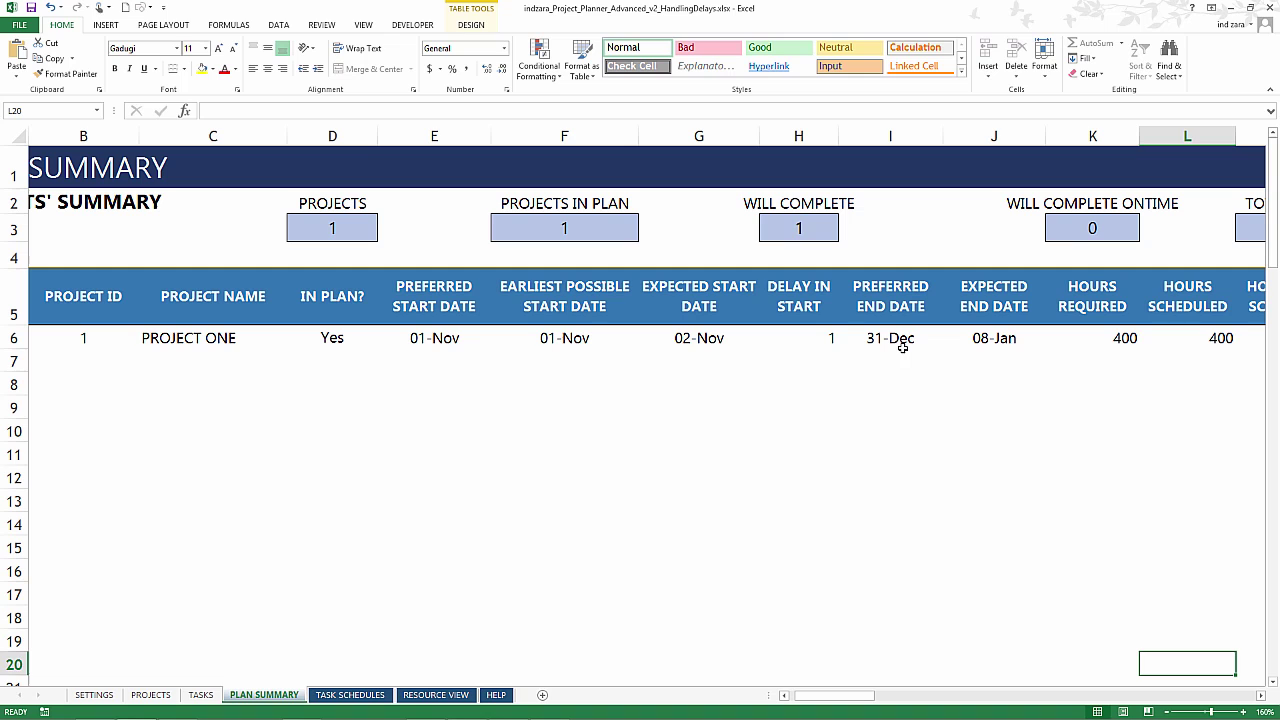
drag(872, 697, 882, 697)
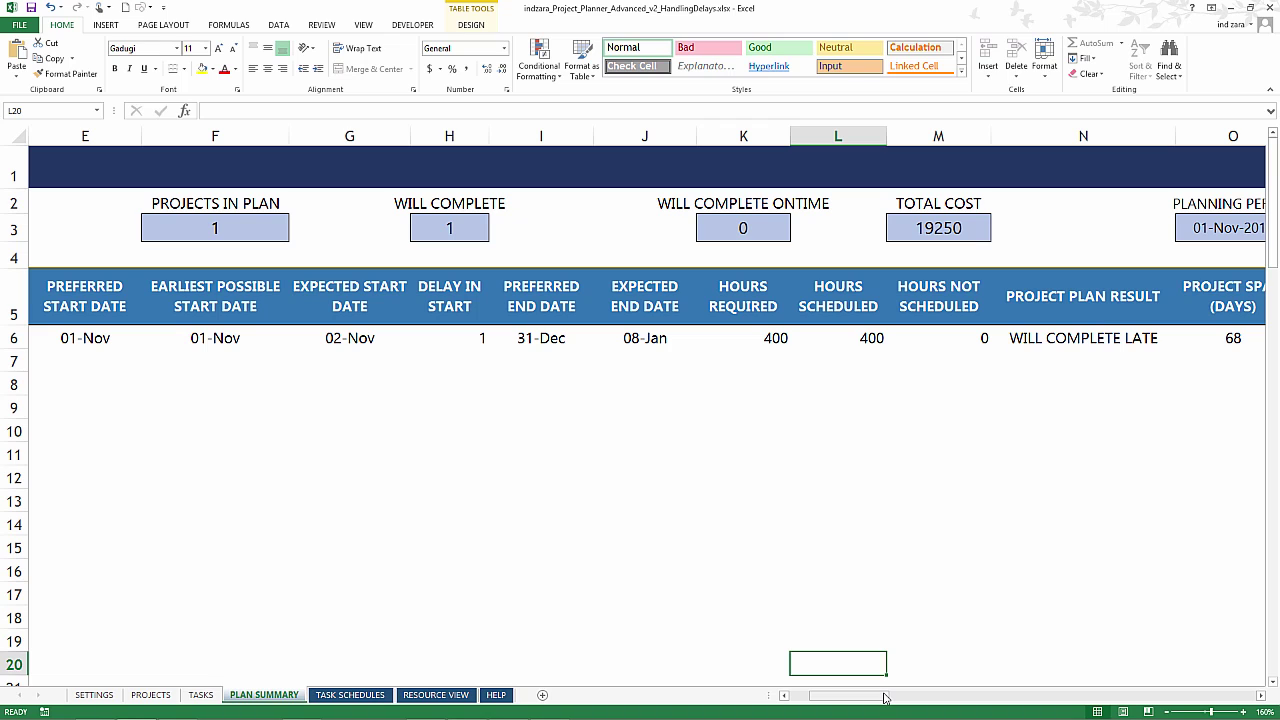
drag(884, 697, 939, 693)
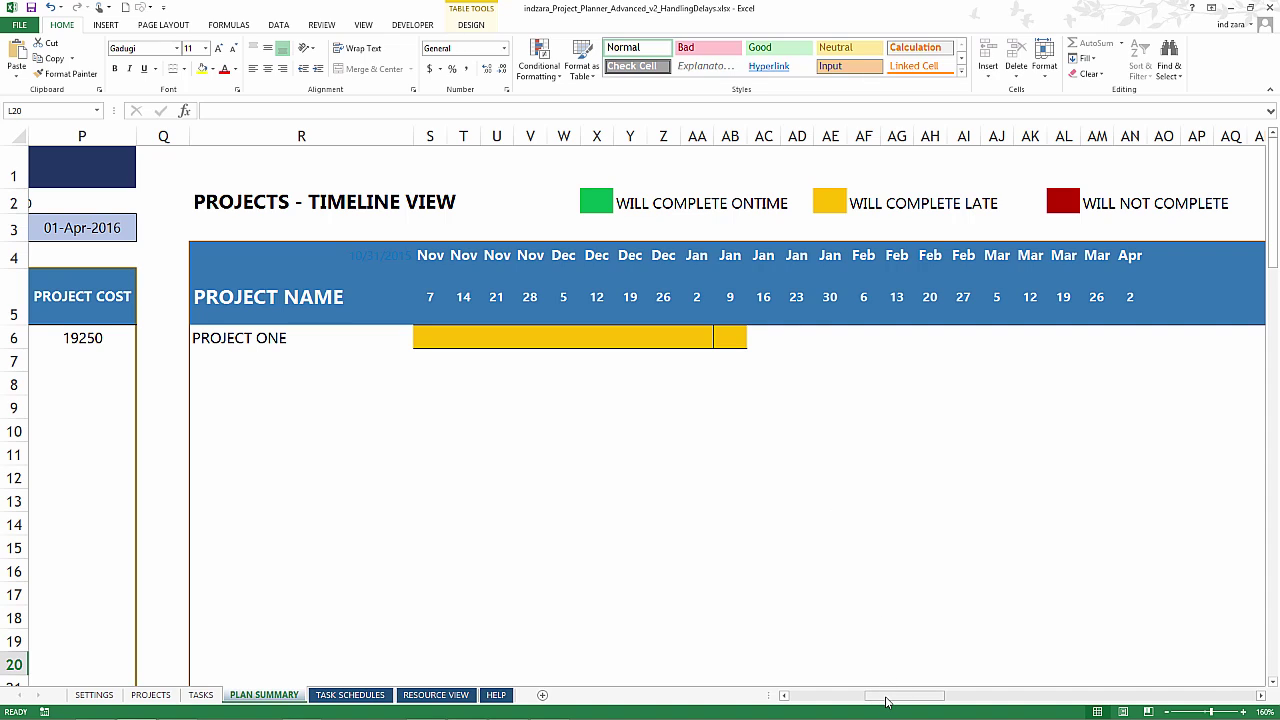
drag(886, 701, 826, 701)
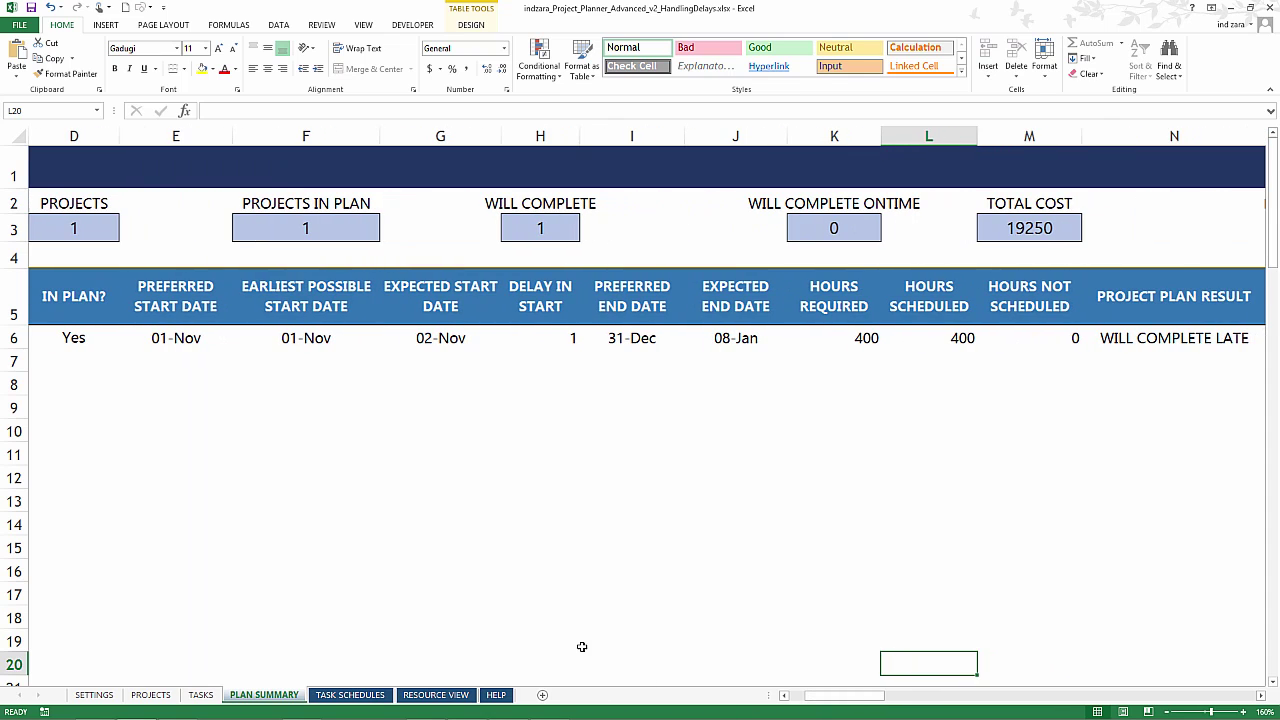
Examine the expected dates and daily scheduled hours of the Design and Develop tasks on the Task Schedules sheet
click(379, 695)
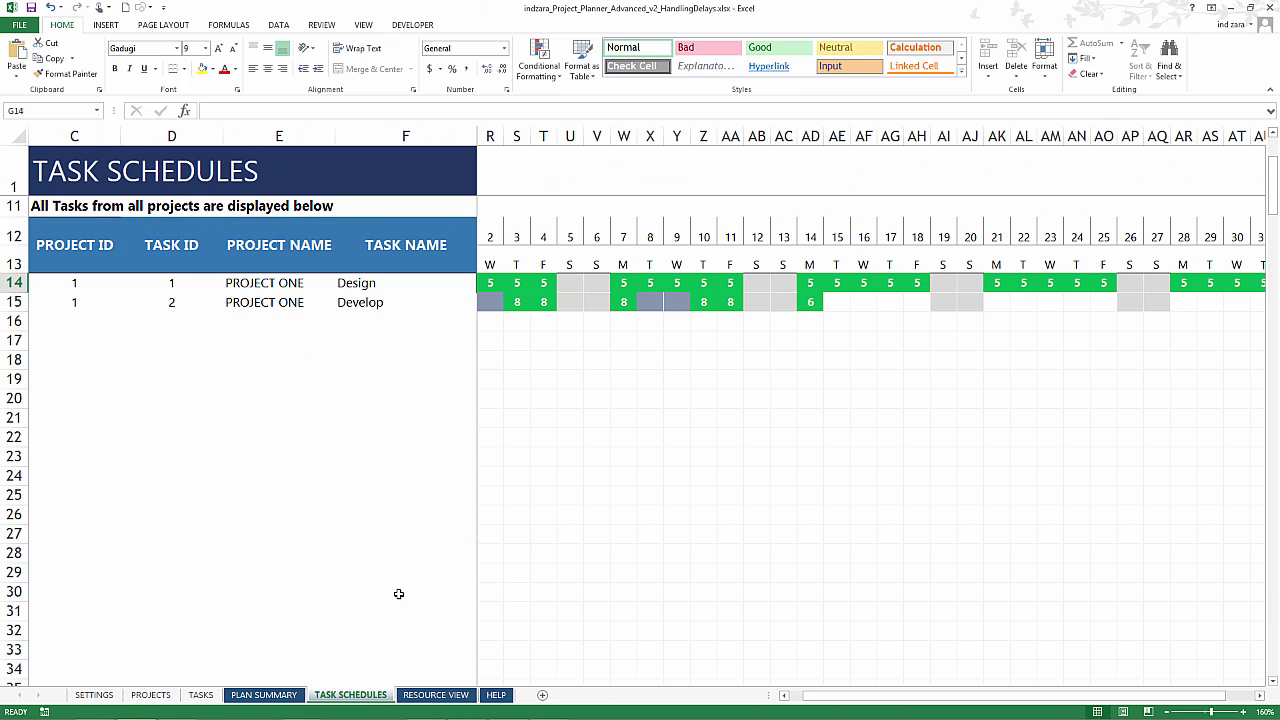
click(796, 699)
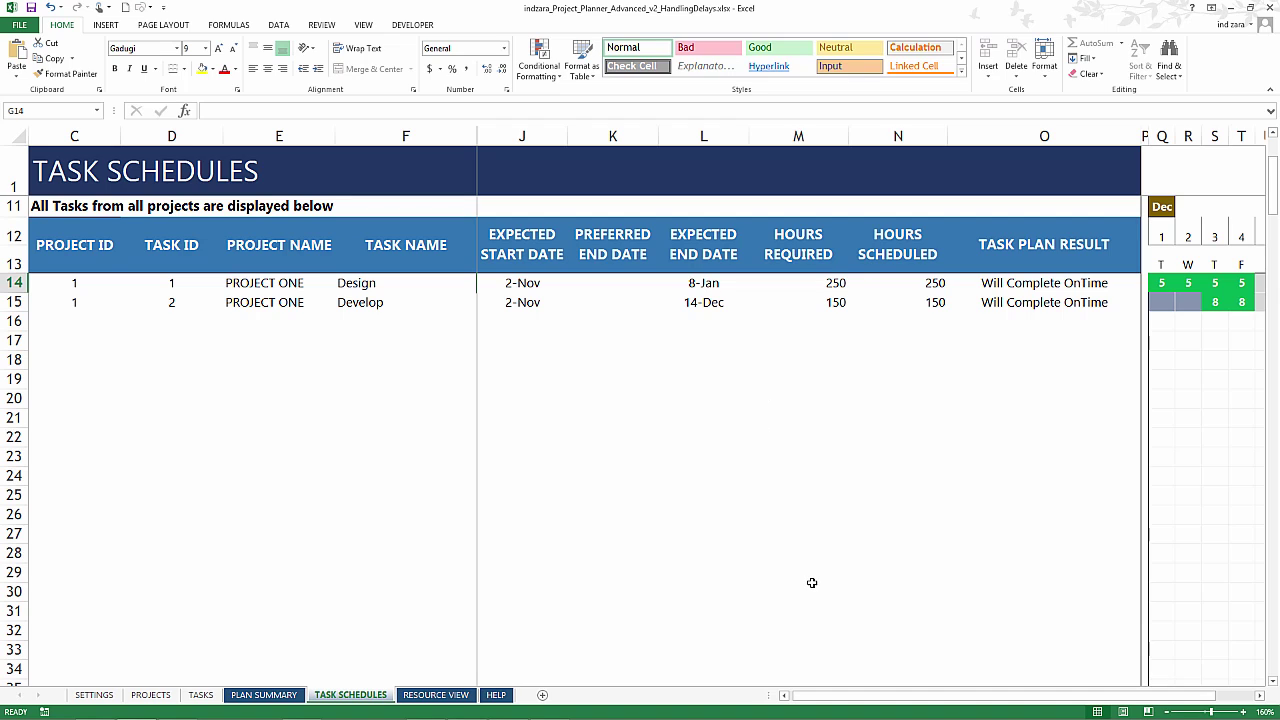
drag(829, 700, 842, 701)
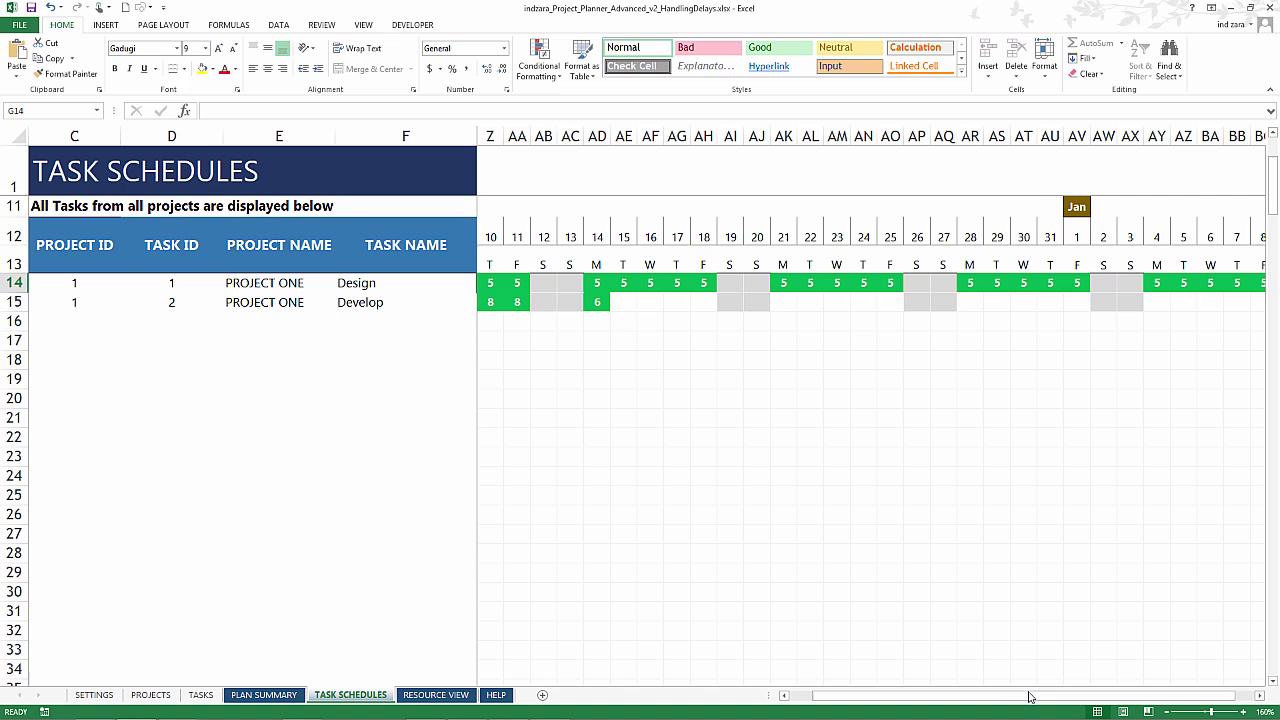
drag(1033, 692, 1048, 692)
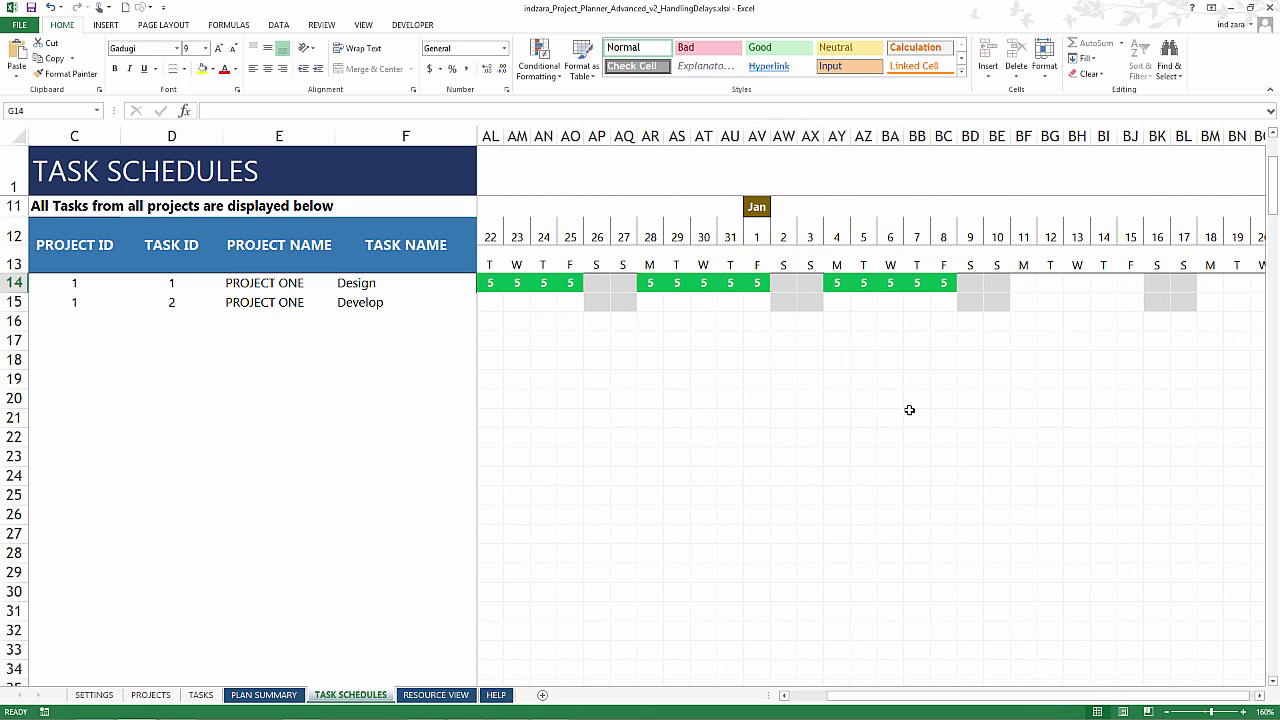
click(806, 695)
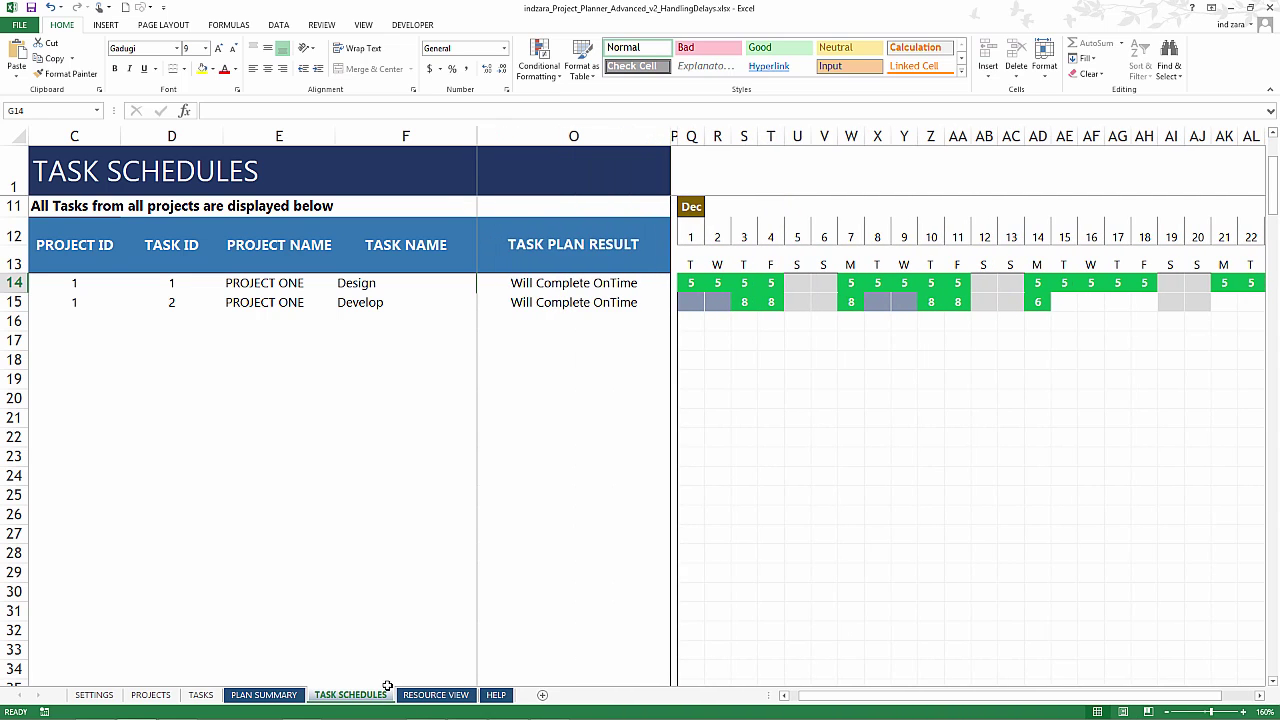
Examine the Resource Summary table and the Resource Utilization Rate chart on the Plan Summary sheet
click(278, 698)
drag(897, 696, 1228, 698)
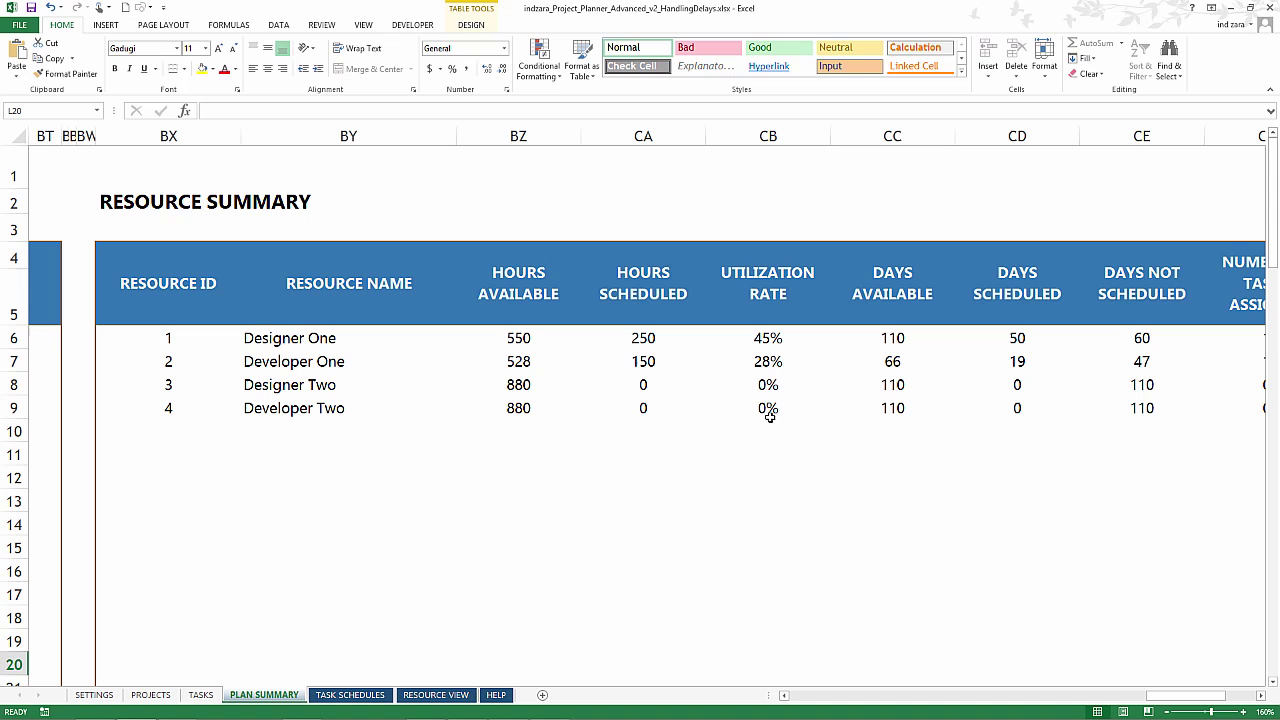
scroll(770, 417, down, 11)
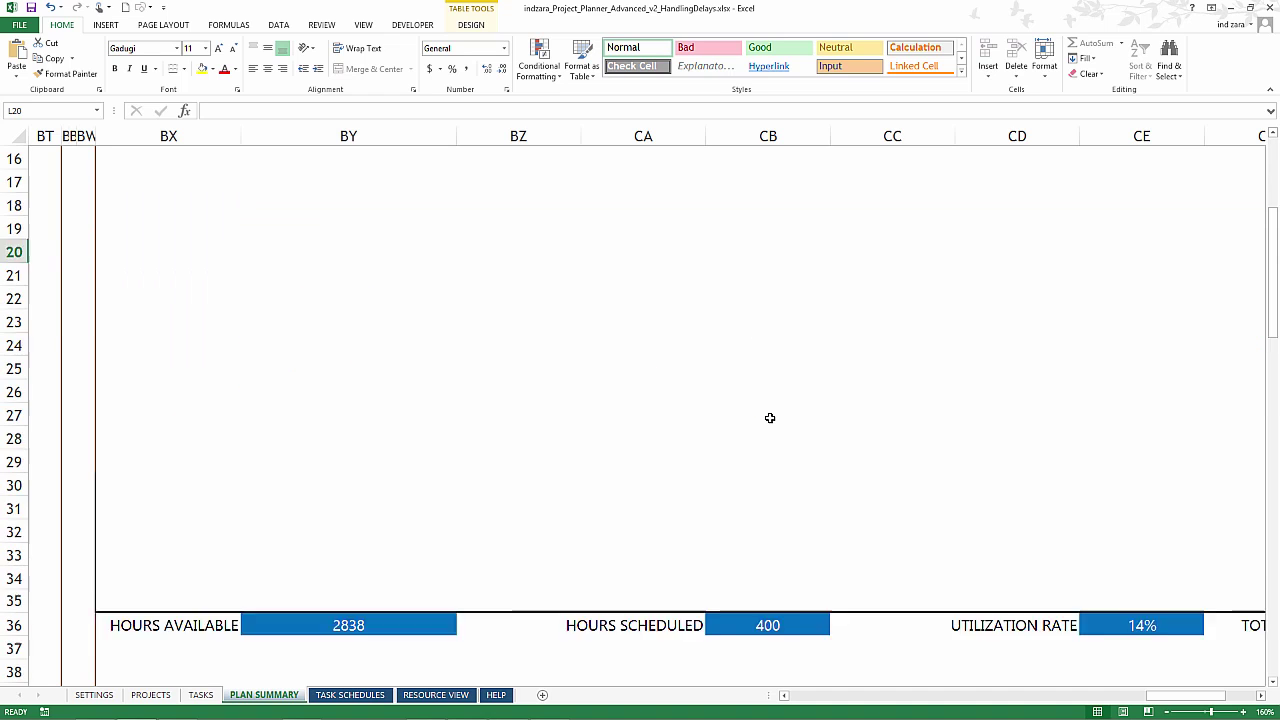
scroll(770, 417, down, 1)
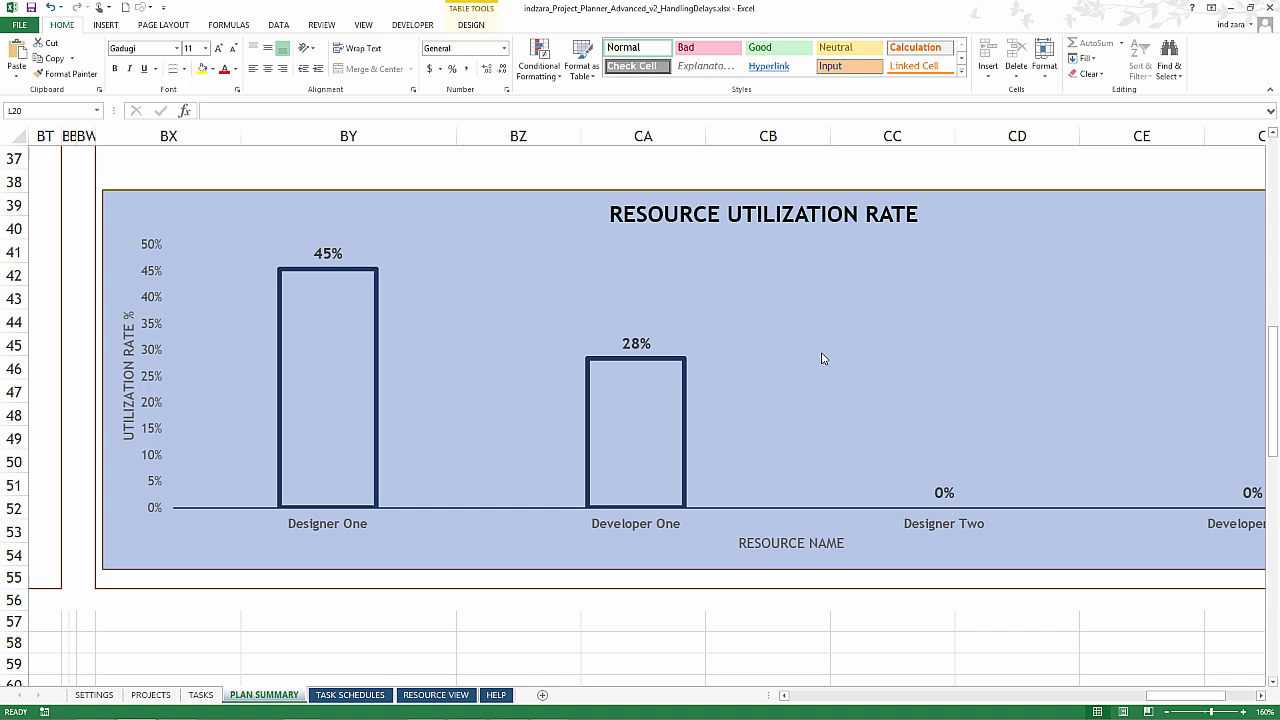
Compare the weekday hours of Designer One and Designer Two, and reassign the Design task to Designer Two on the Tasks sheet
click(110, 695)
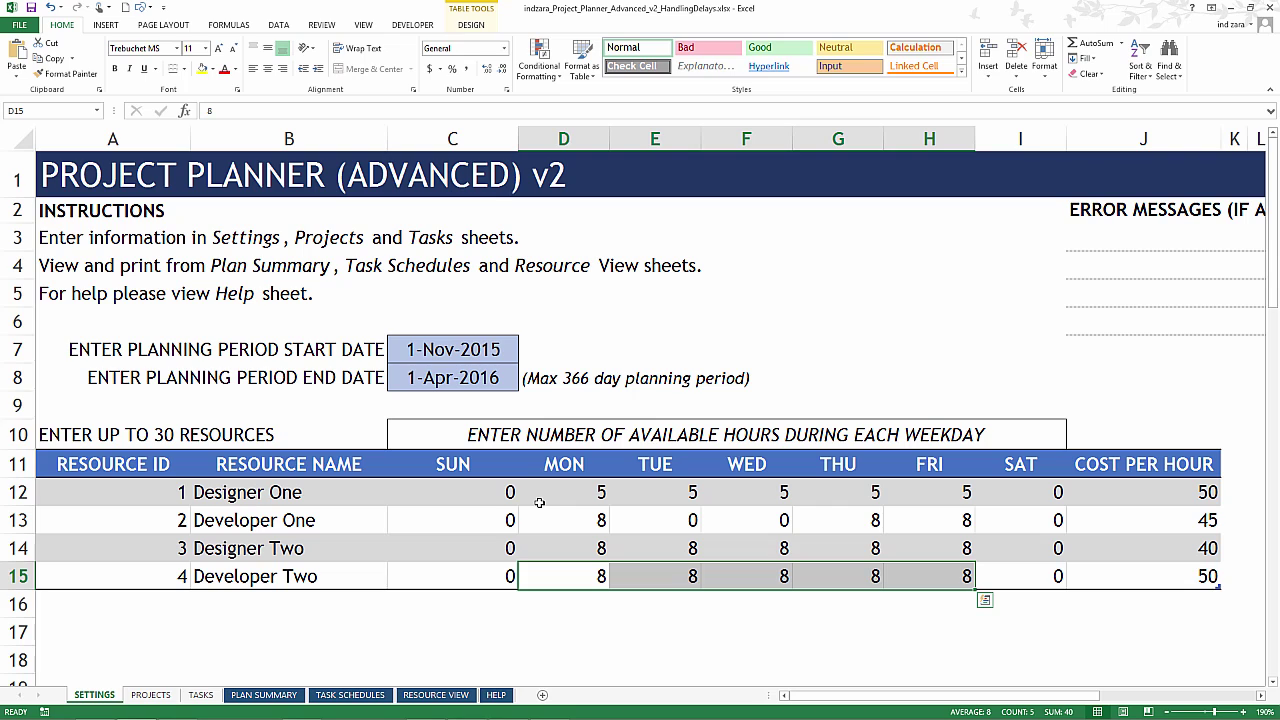
drag(557, 491, 929, 488)
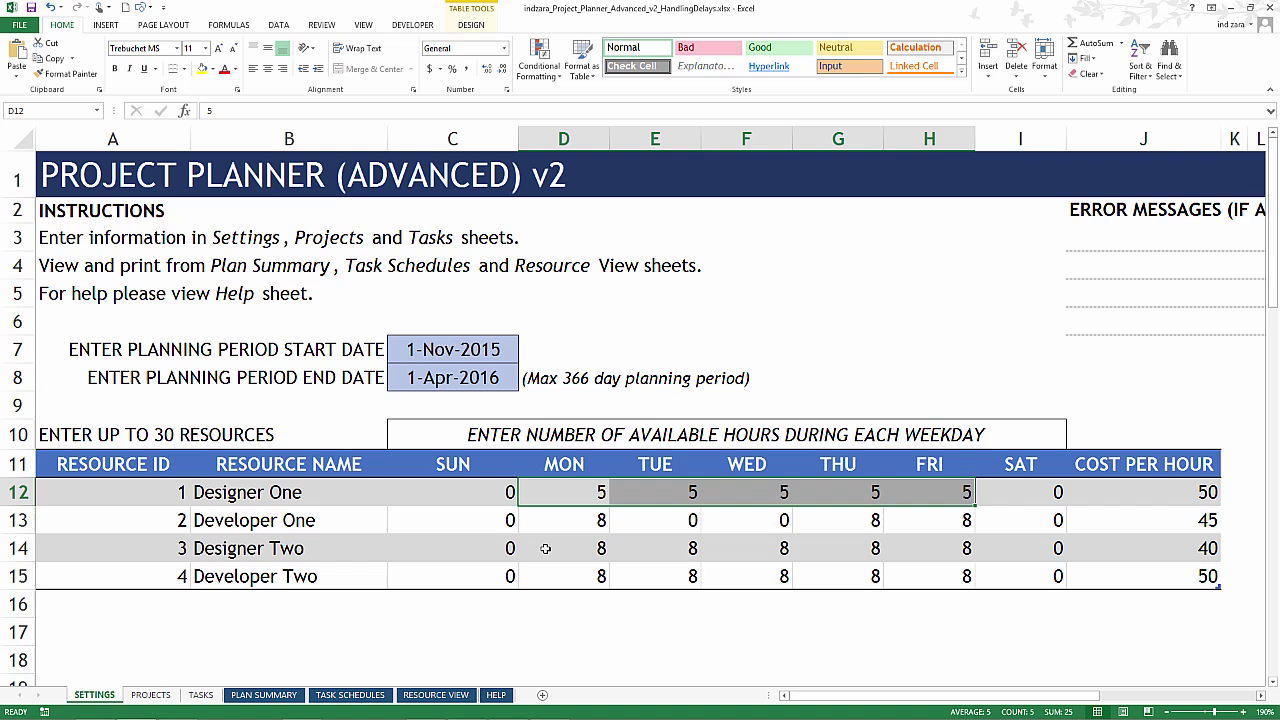
drag(545, 548, 884, 551)
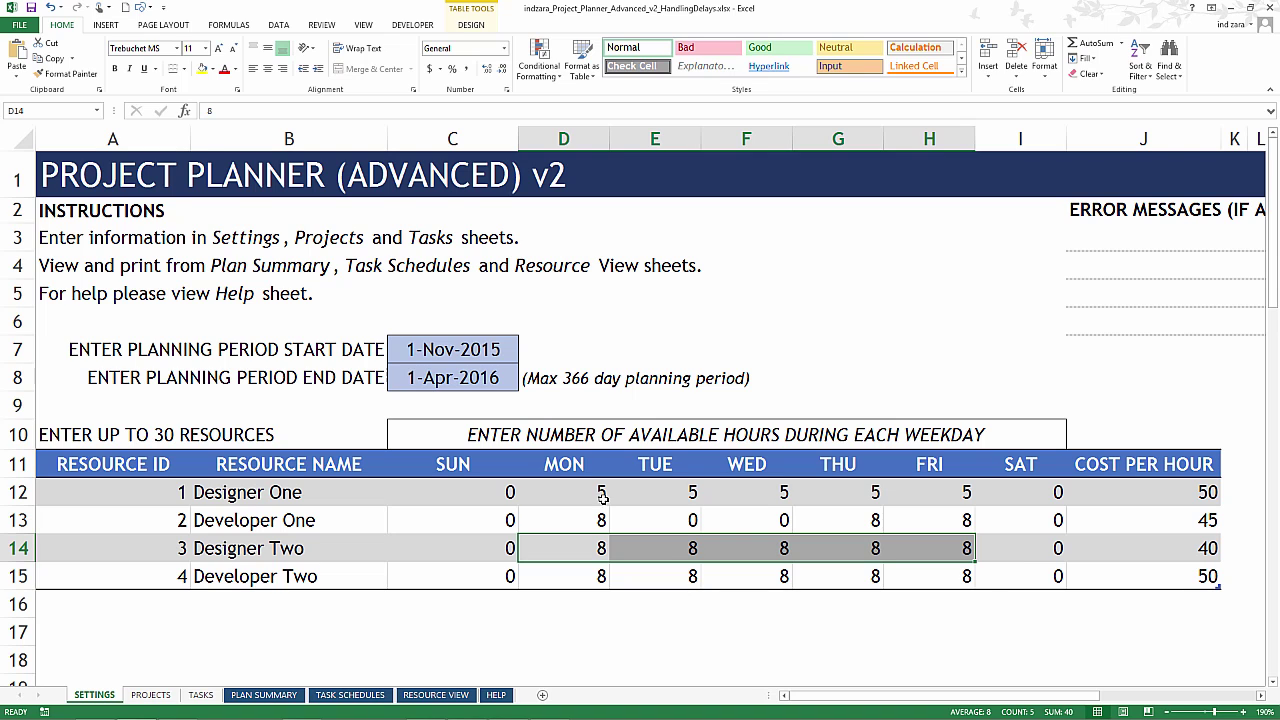
click(200, 694)
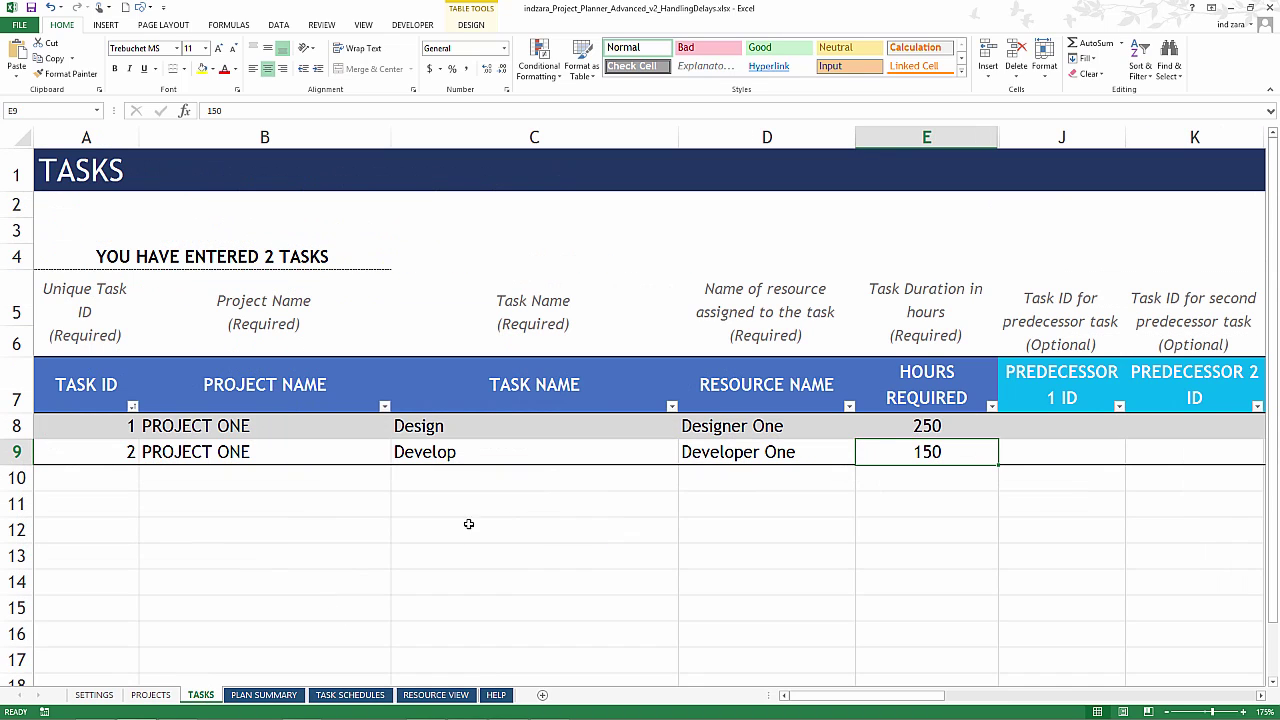
click(805, 432)
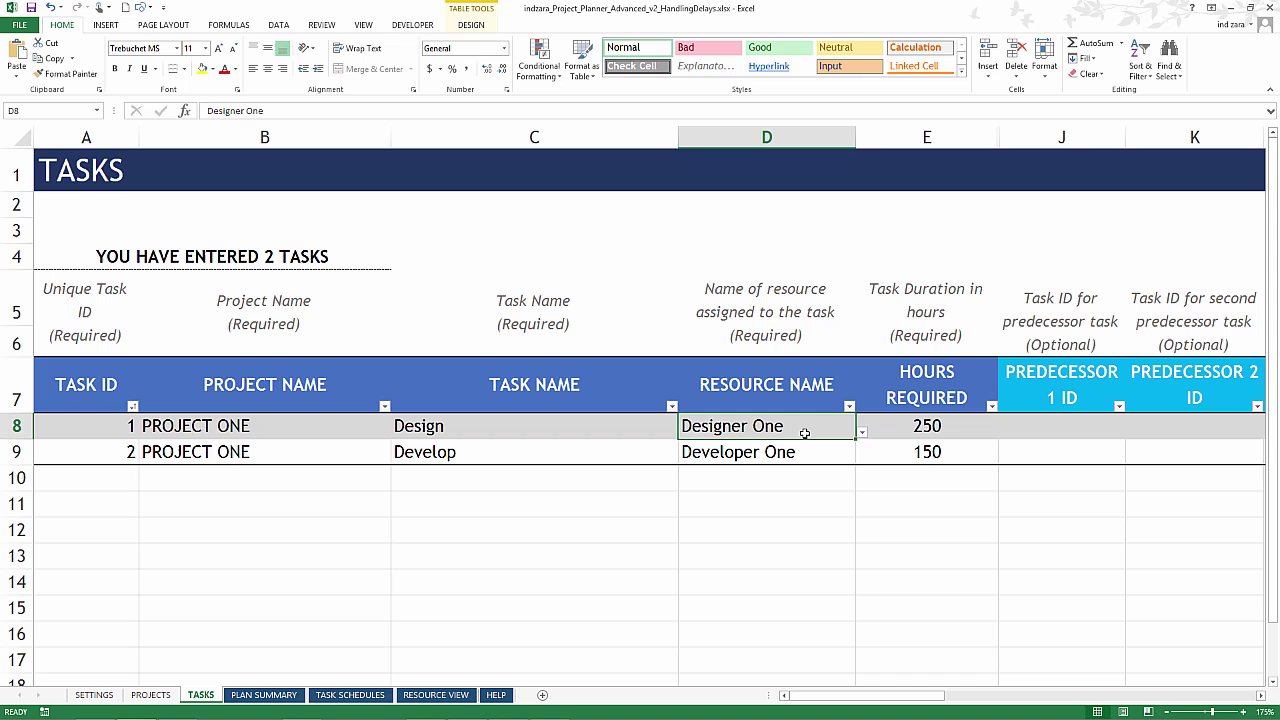
click(861, 432)
click(795, 479)
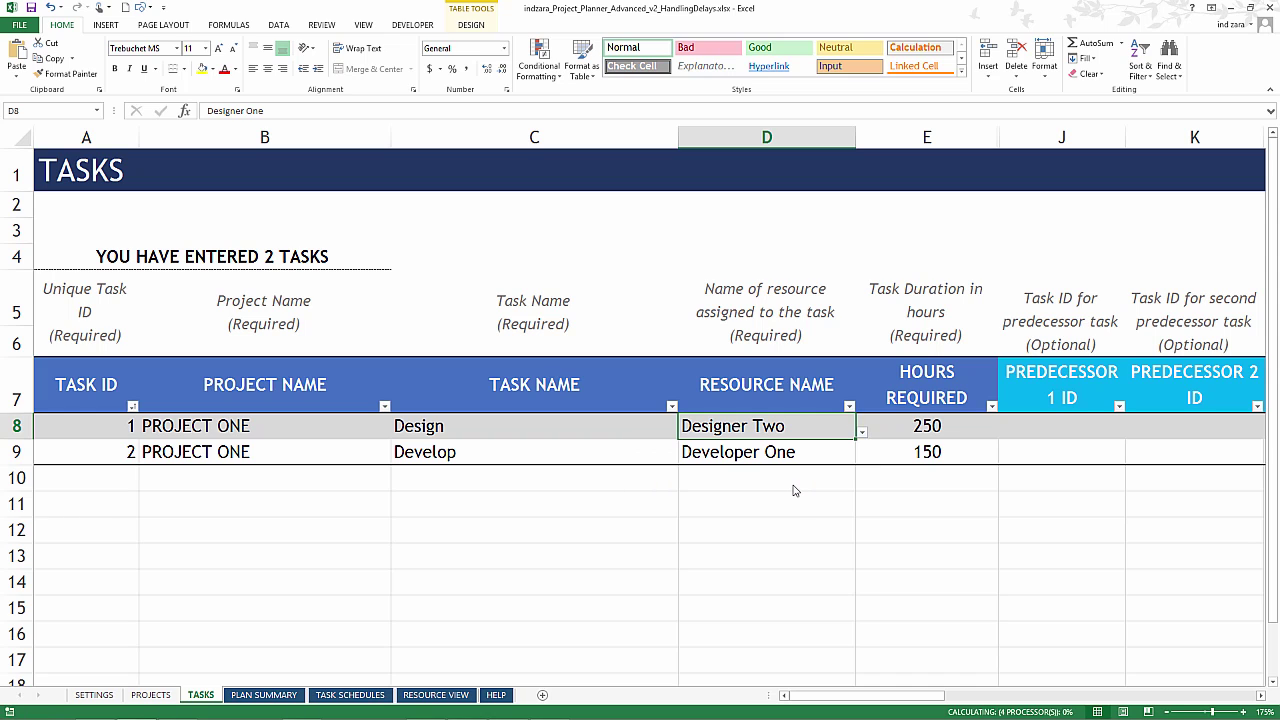
Check how the reassignment affects resource utilization, PROJECT ONE's plan result and timeline, and the daily task schedules
click(265, 694)
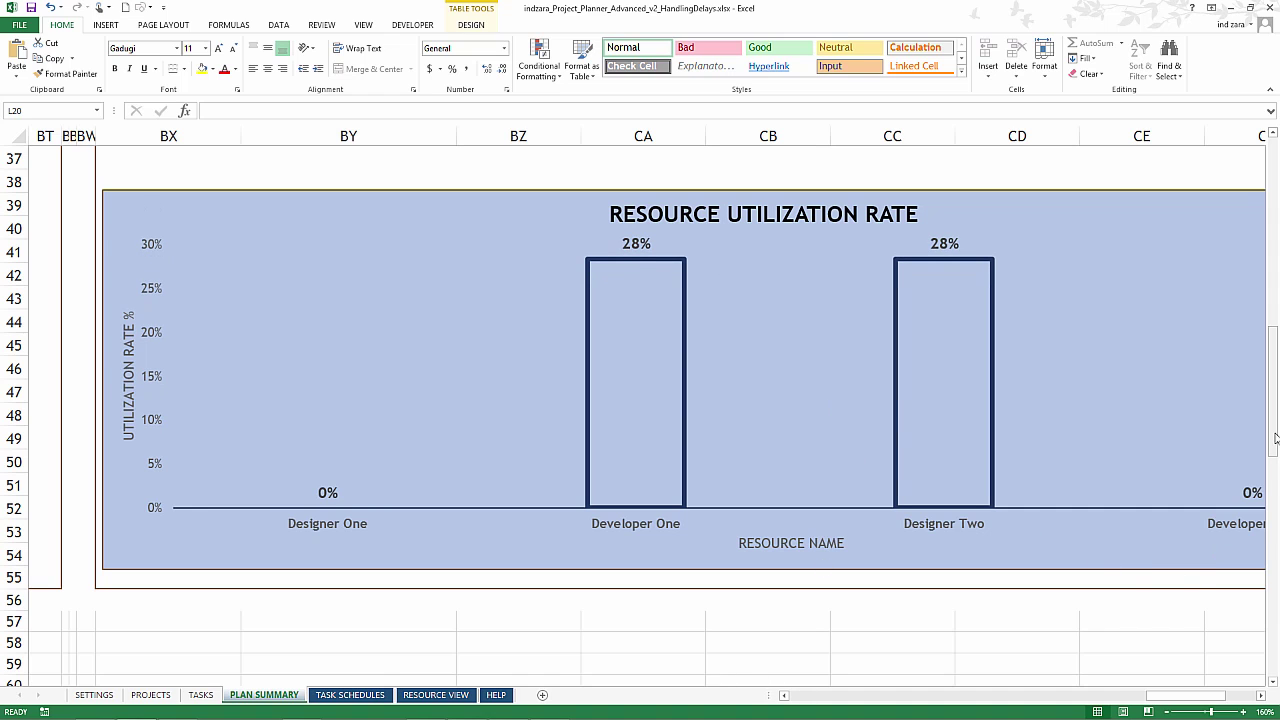
drag(1273, 430, 1273, 210)
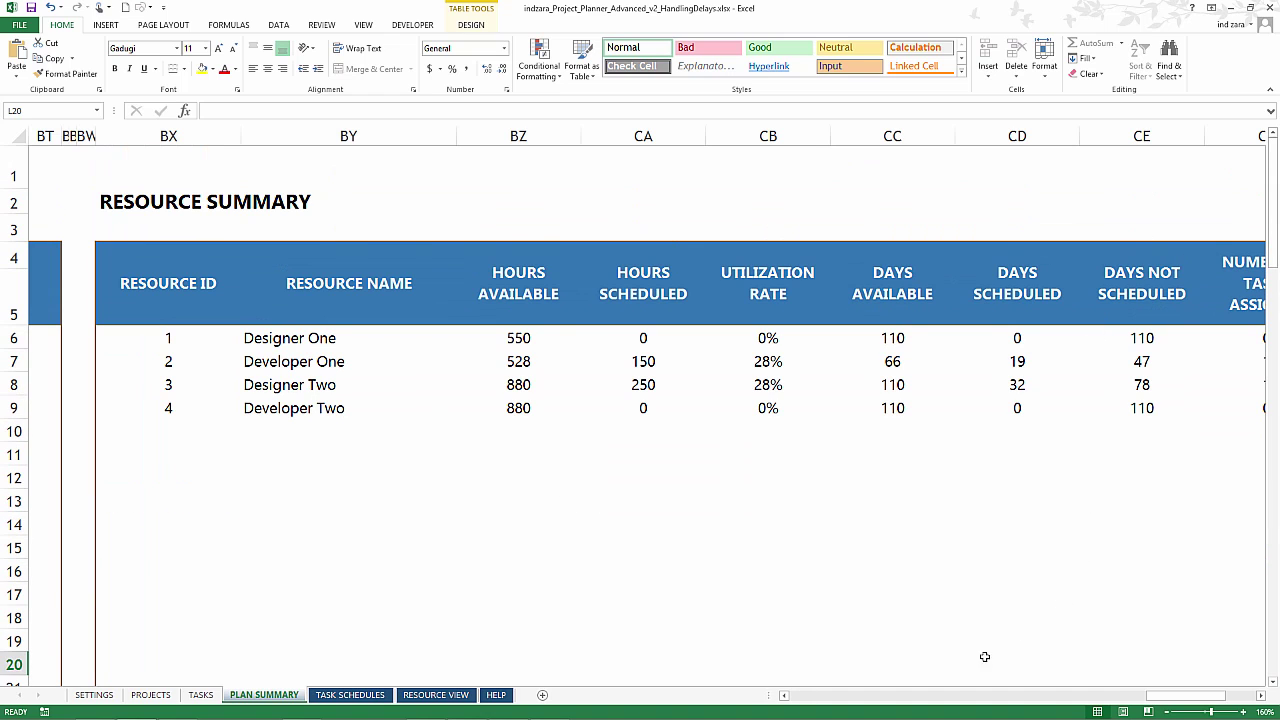
drag(803, 697, 803, 697)
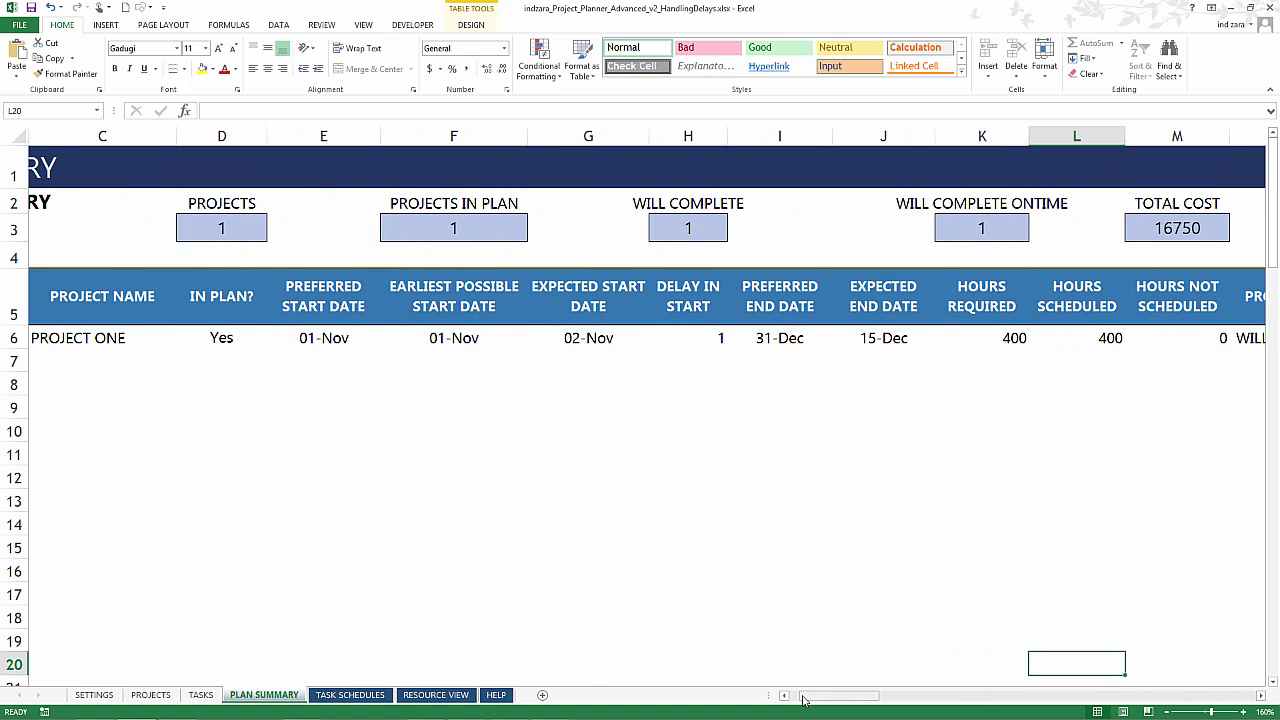
drag(803, 700, 882, 700)
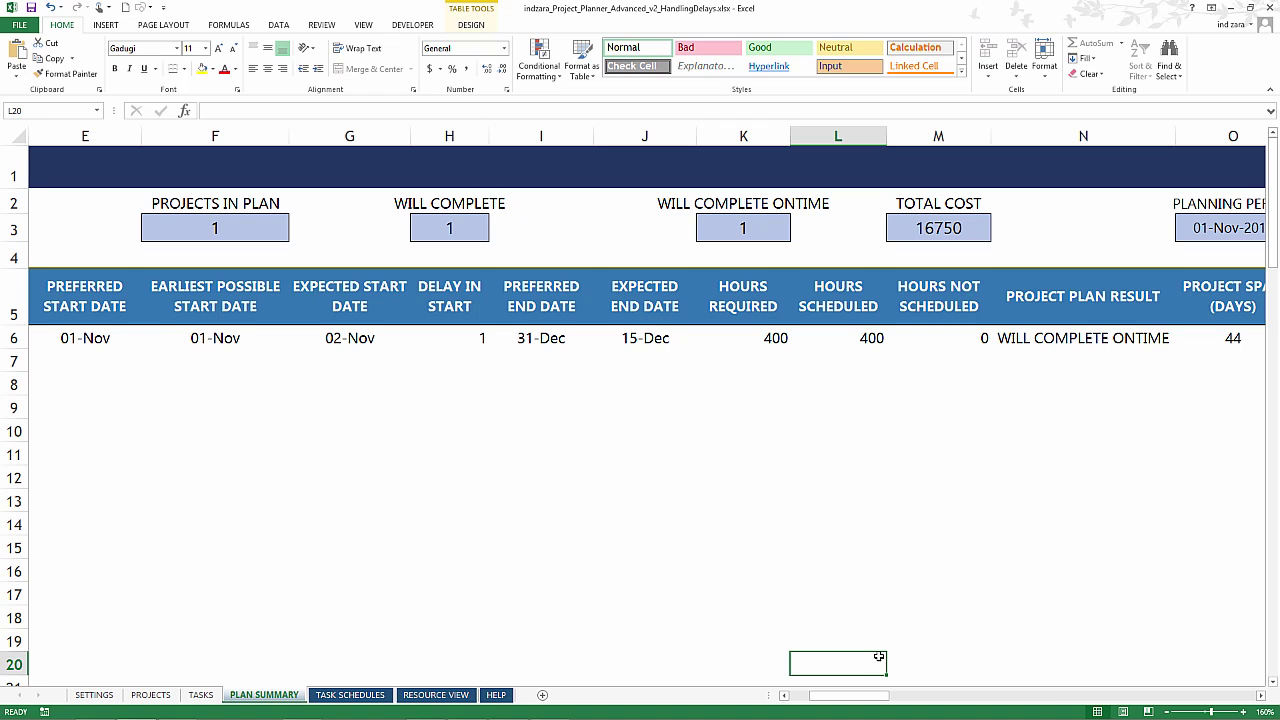
drag(877, 697, 932, 702)
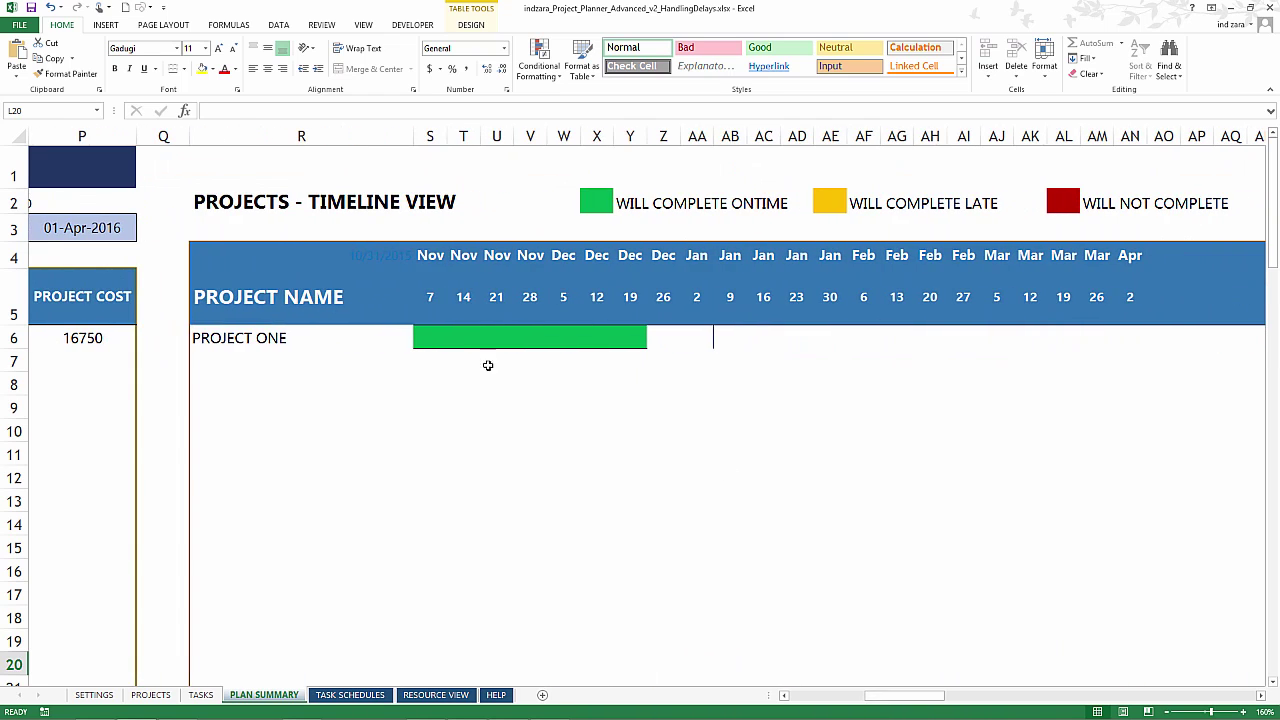
click(352, 694)
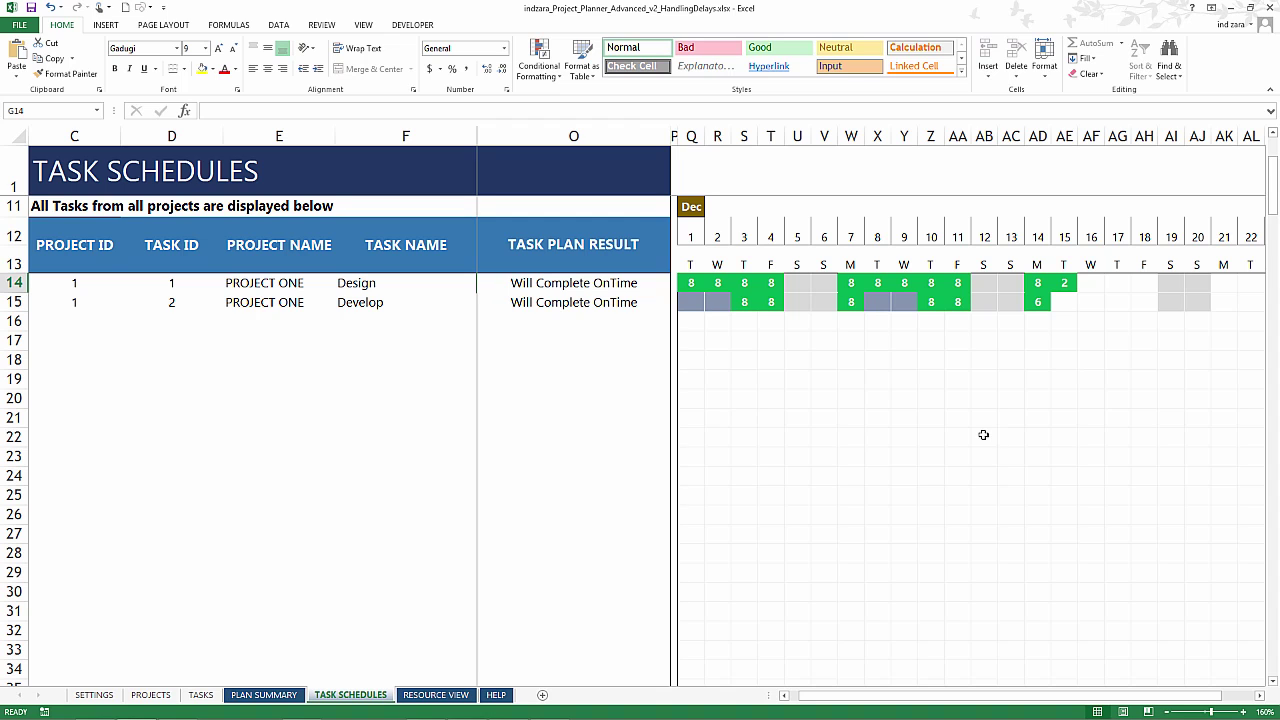
Set Designer One's available hours to 8 for every weekday from Monday to Friday on the Settings sheet
click(94, 695)
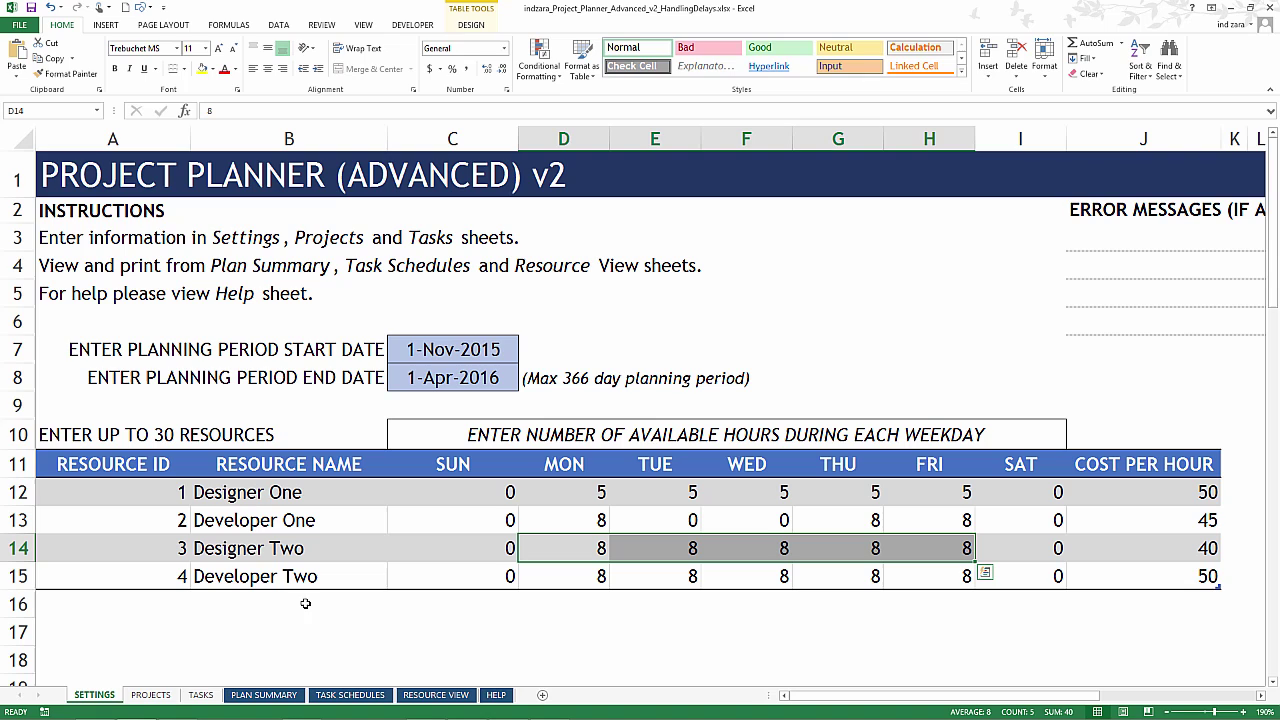
click(561, 488)
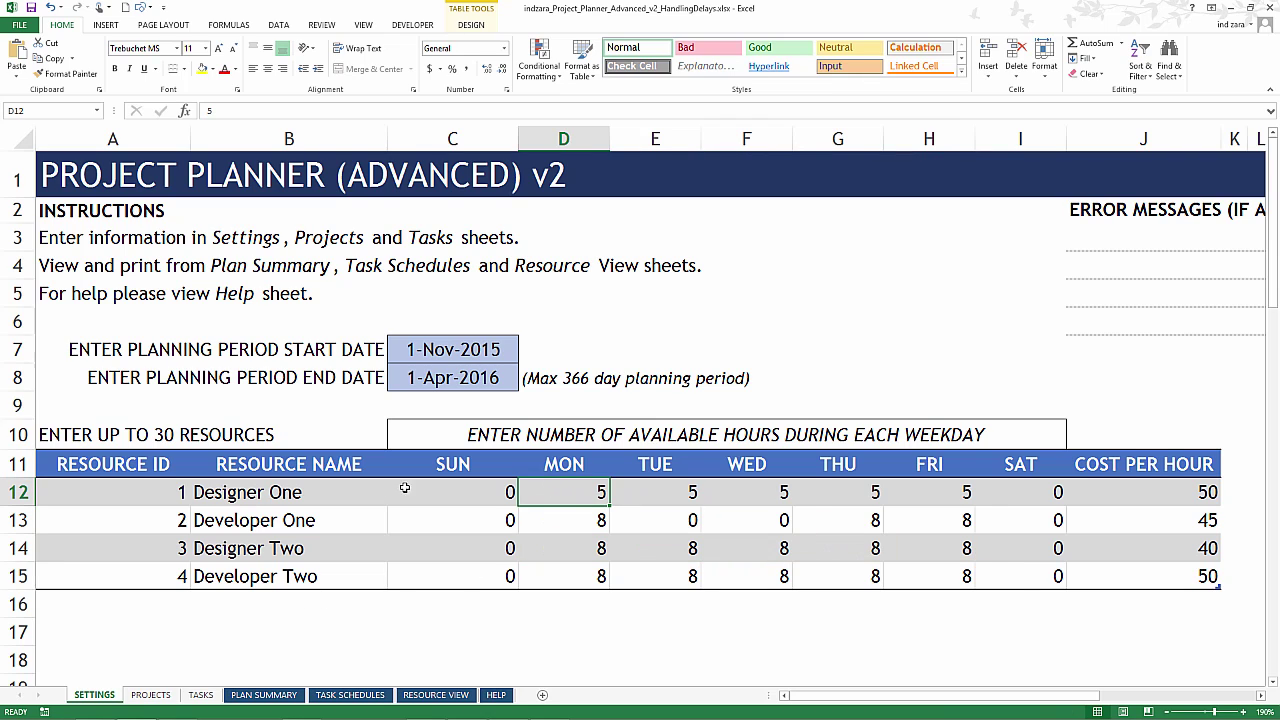
drag(594, 491, 935, 495)
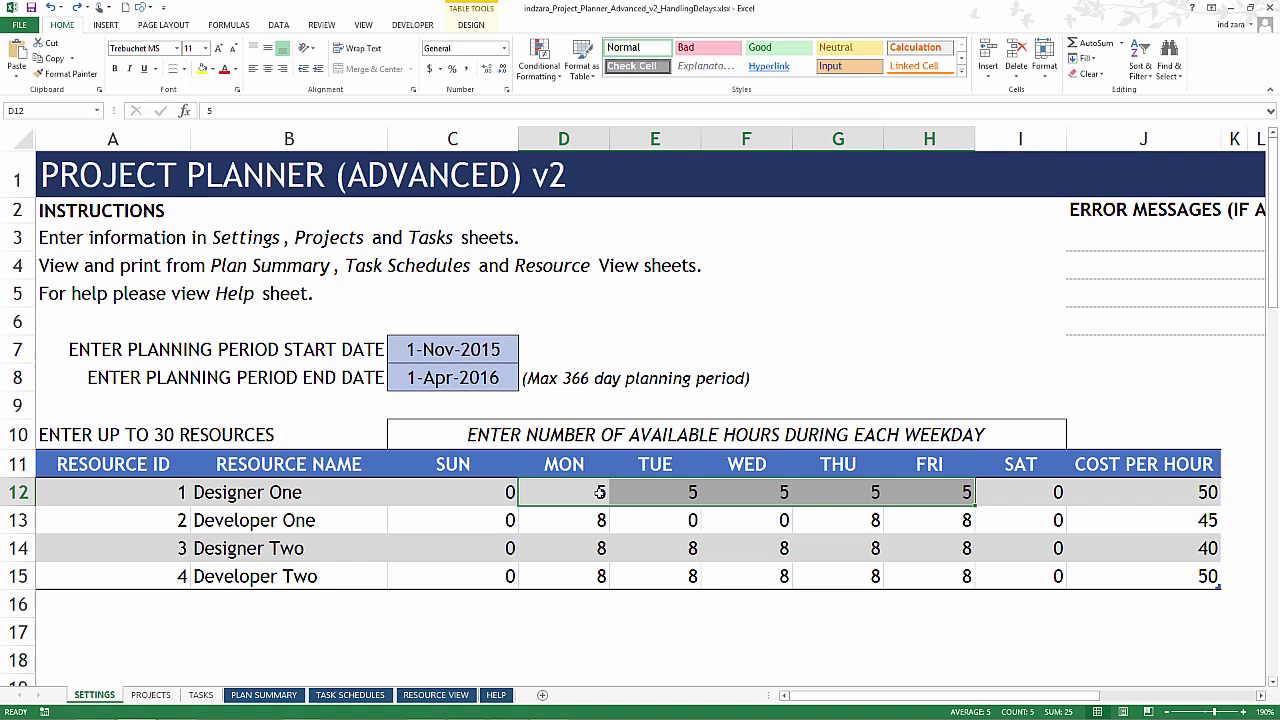
click(600, 492)
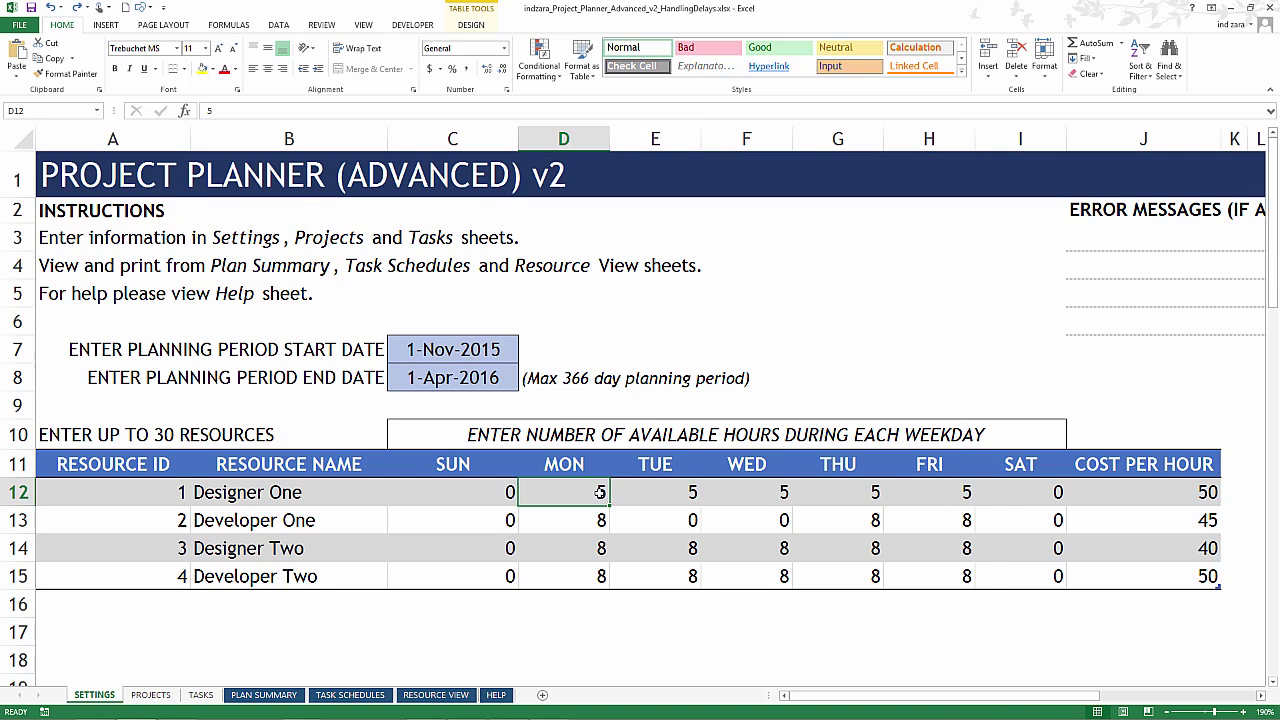
drag(600, 492, 860, 492)
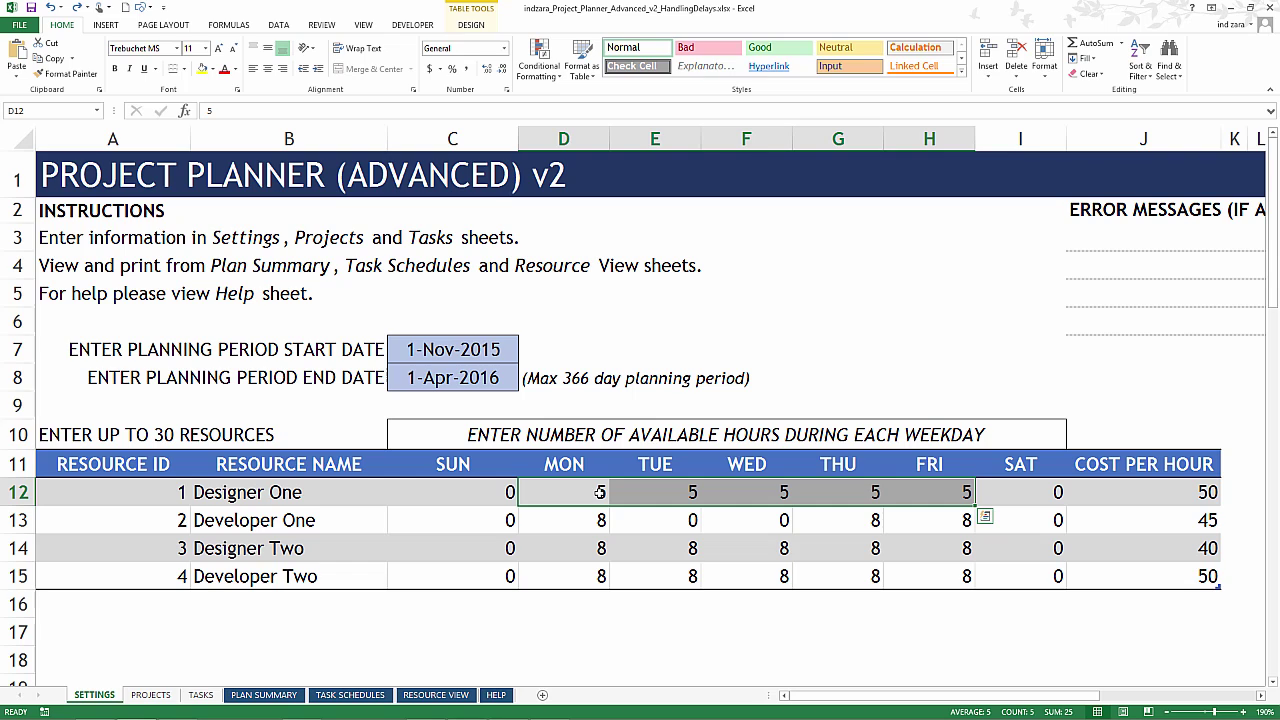
text(8)
key(ctrl+Return)
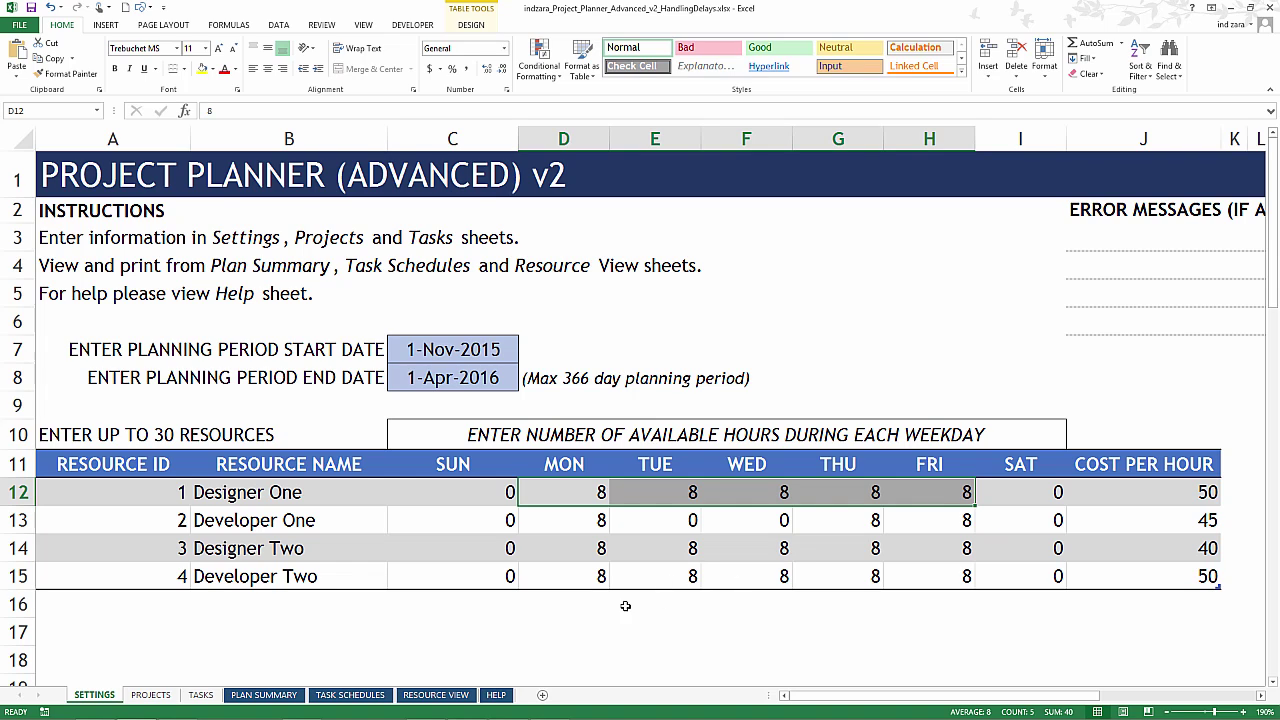
Reassign PROJECT ONE's Design task to Designer One on the Tasks sheet
click(201, 694)
click(864, 438)
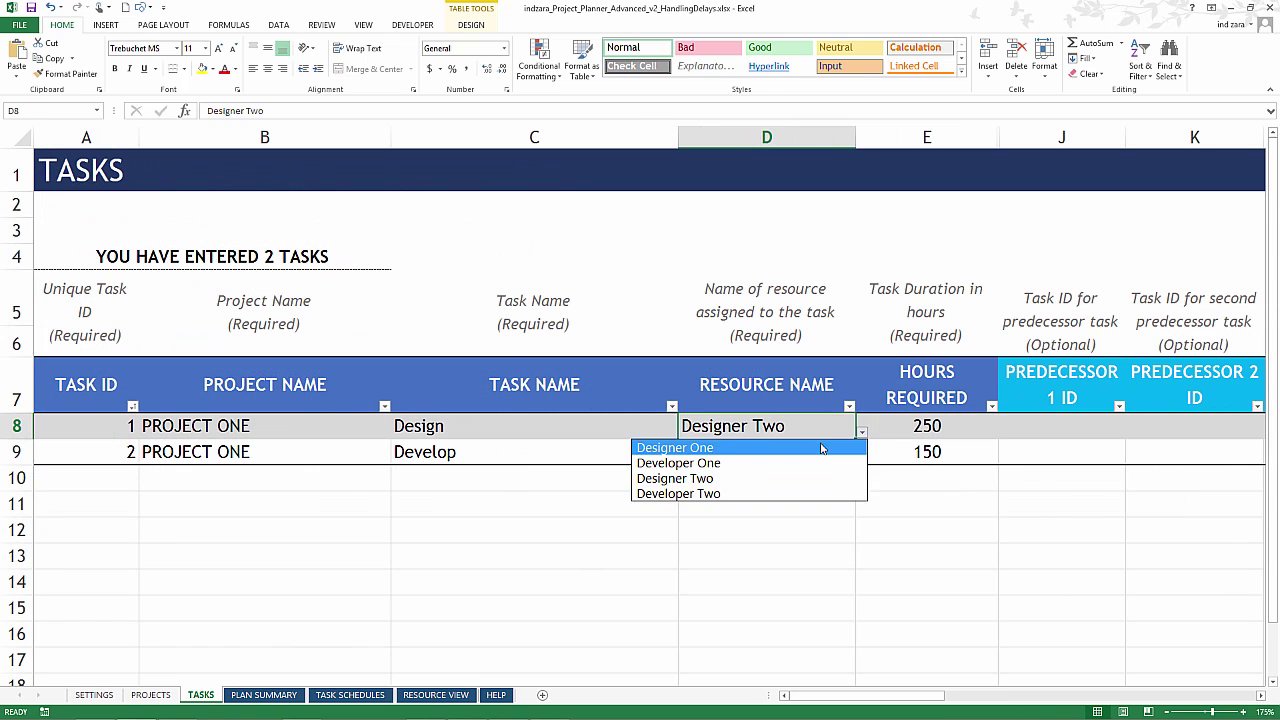
click(700, 478)
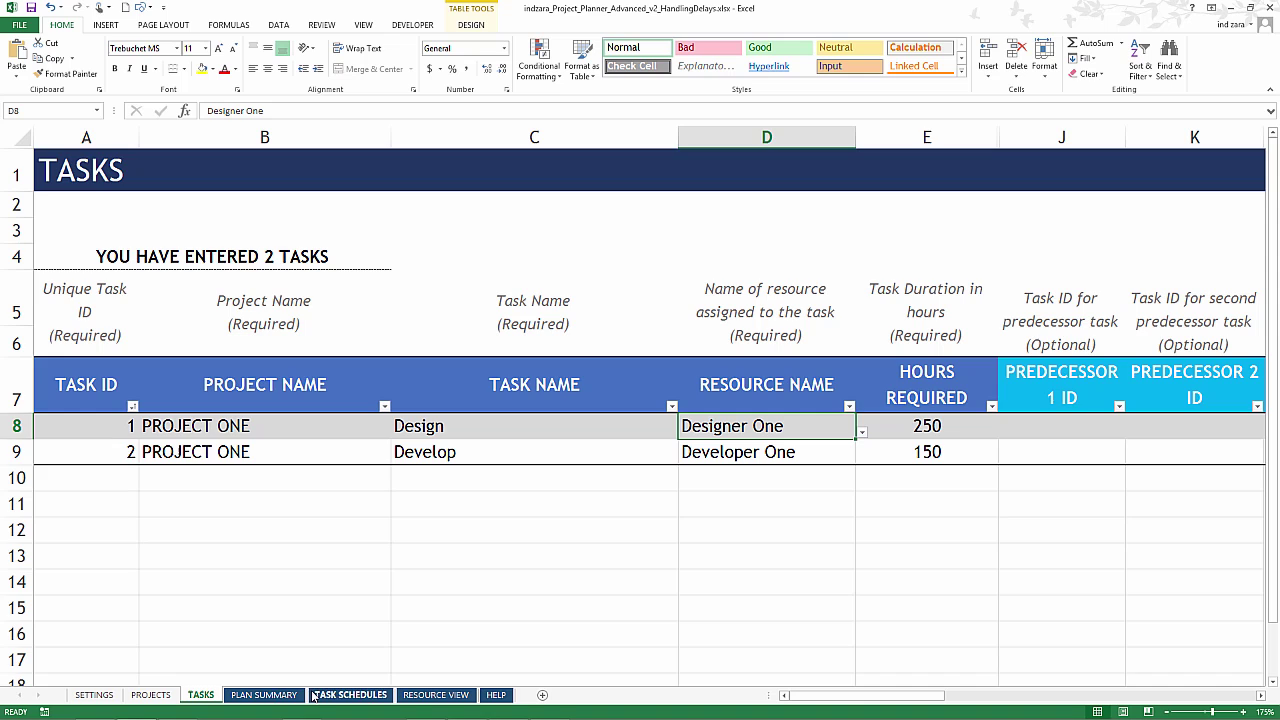
Check PROJECT ONE's timeline, expected dates and plan result on the Plan Summary sheet, and return to the Settings sheet
click(264, 694)
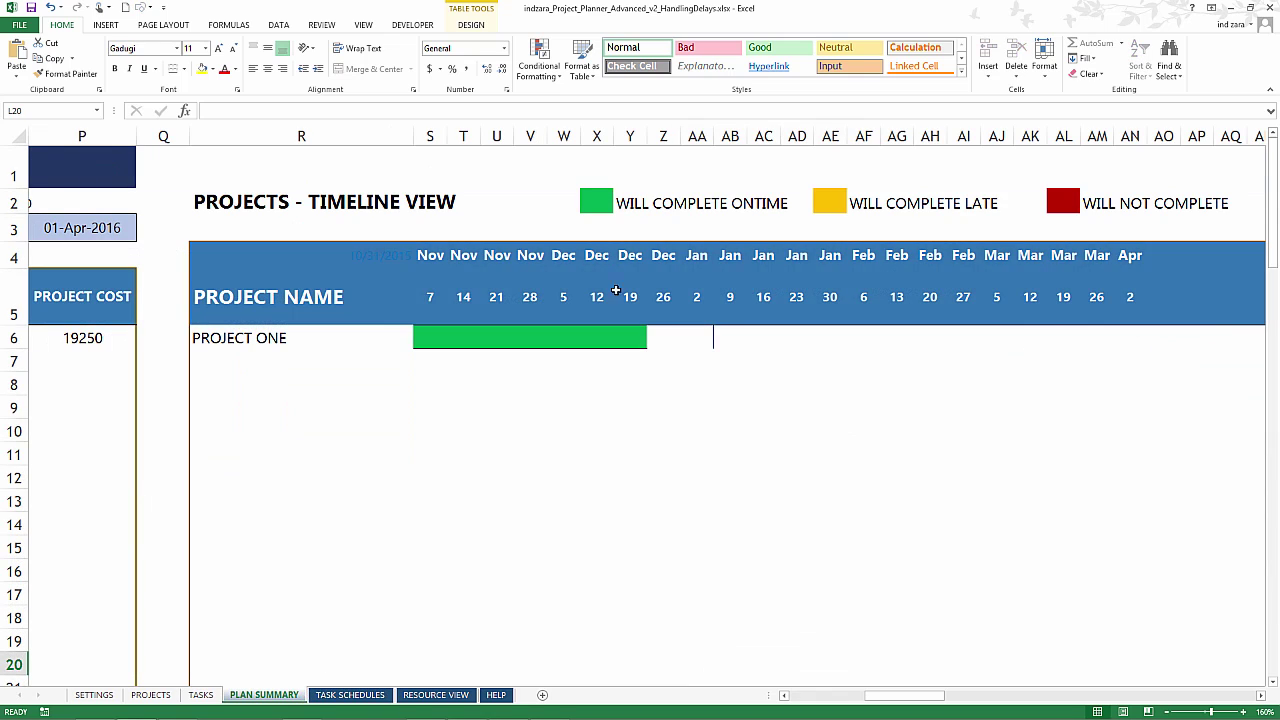
click(818, 694)
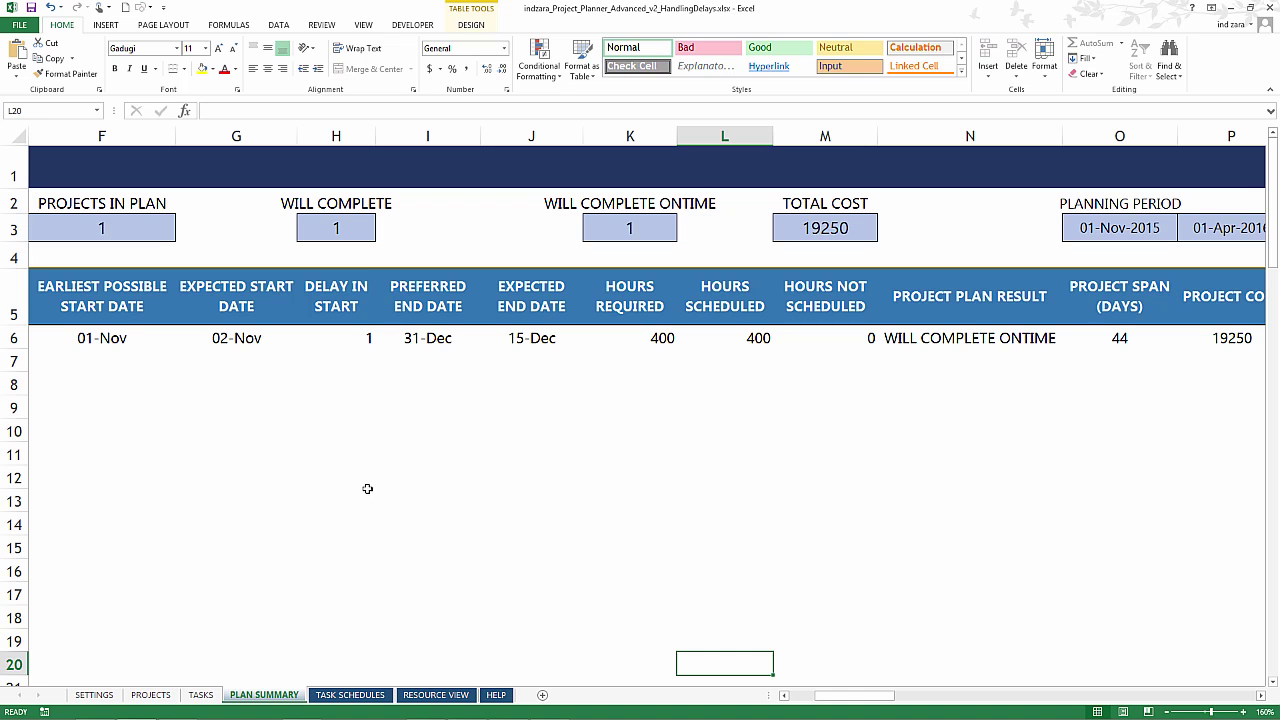
click(94, 694)
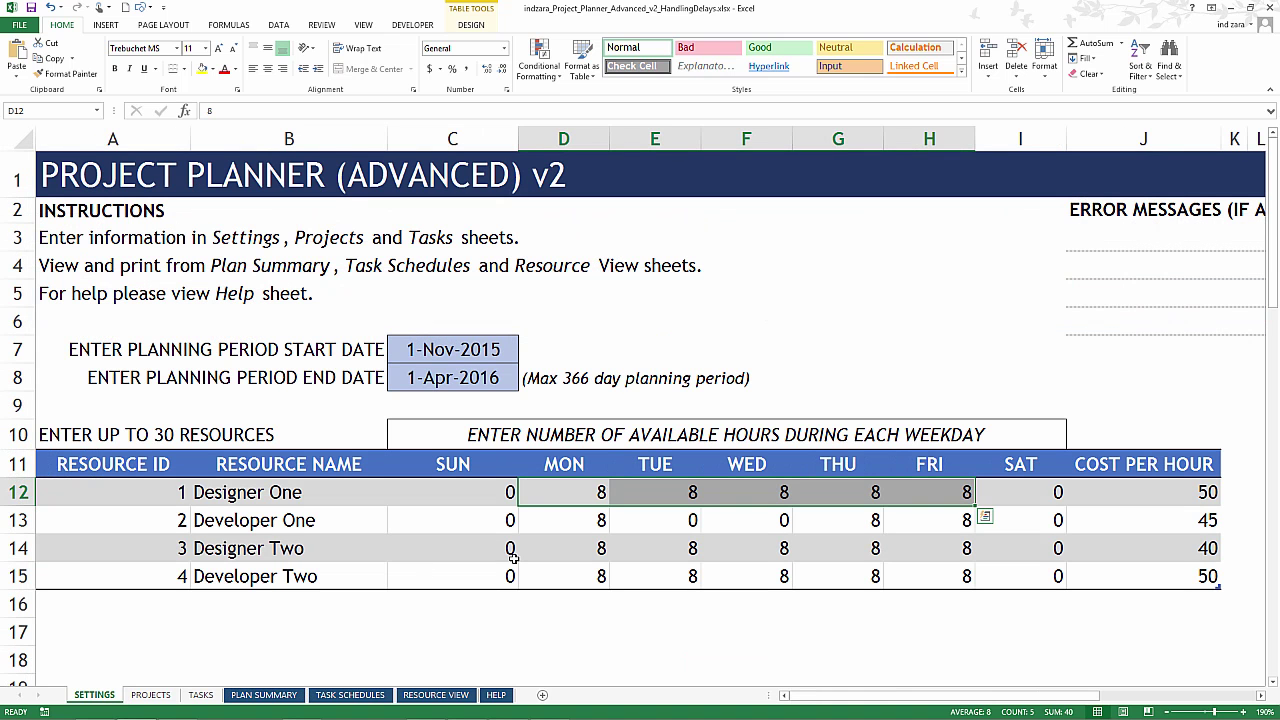